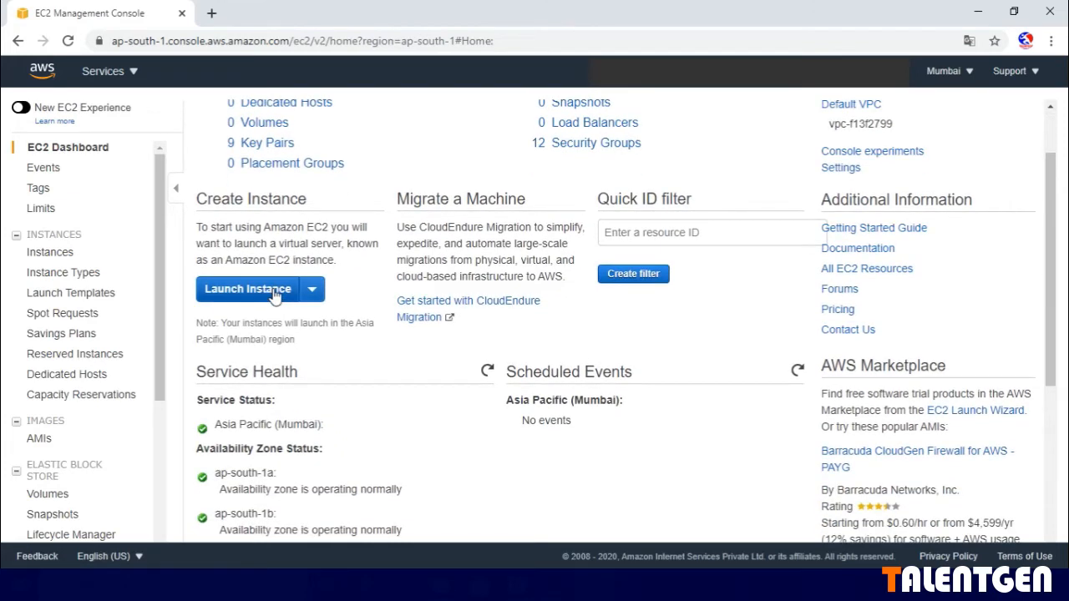
# - Start launching a new EC2 instance and choose the 64-bit (x86) Red Hat Enterprise Linux 8 (HVM), SSD Volume Type image
pyautogui.click(248, 289)
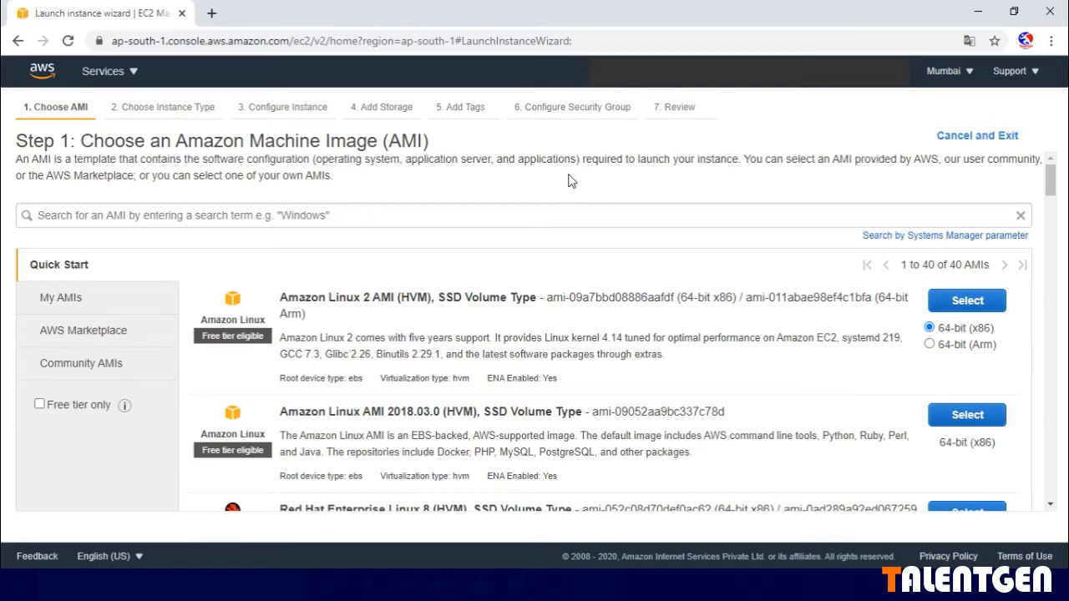
pyautogui.scroll(-1, 543, 197)
pyautogui.scroll(-1, 517, 316)
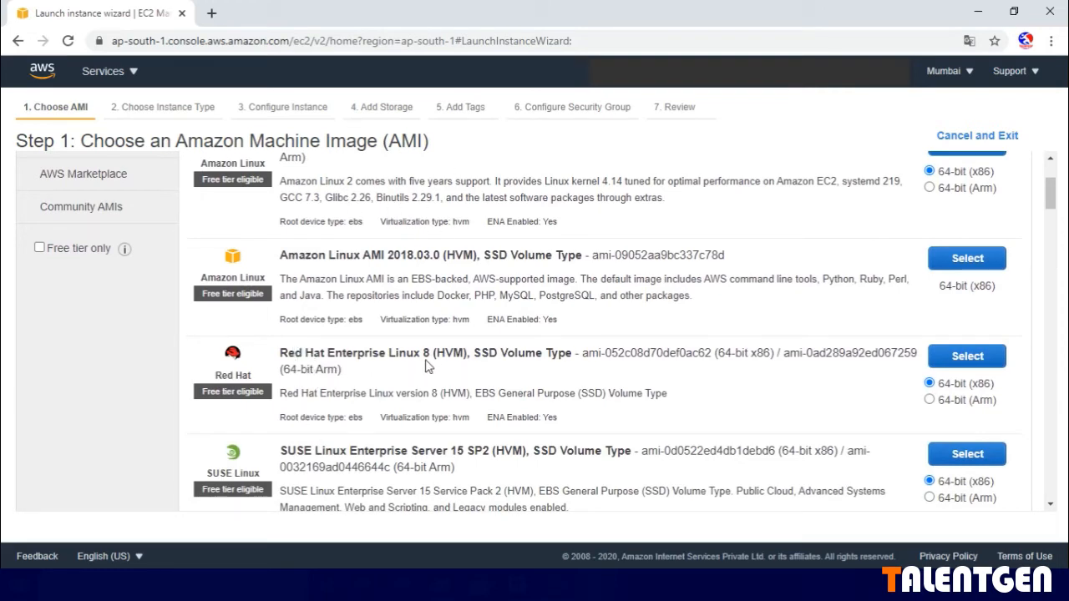
pyautogui.click(967, 357)
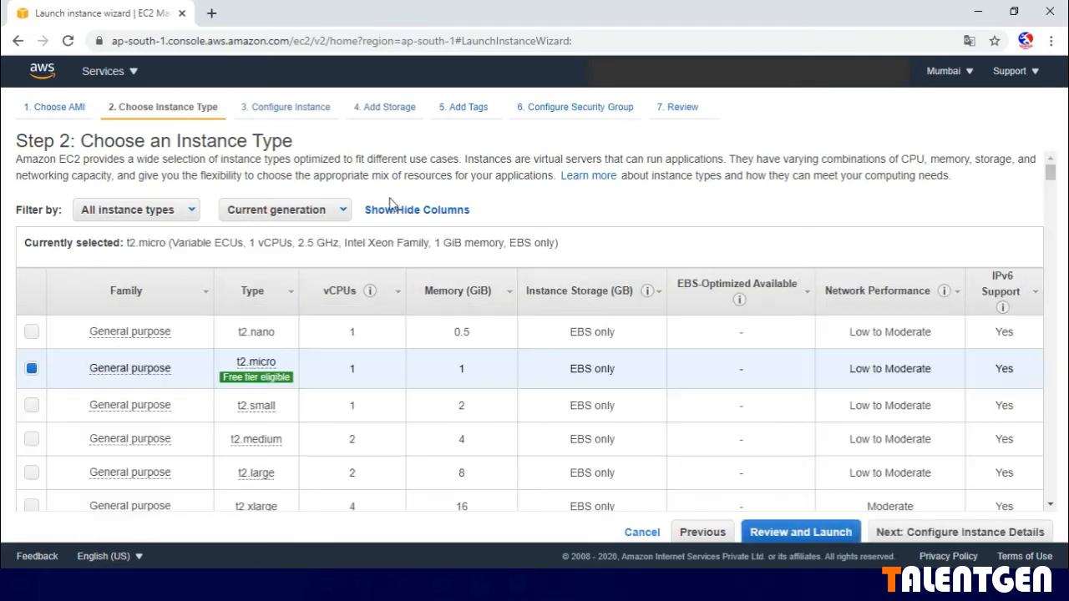
# - Examine the instance family filter options and the list of general purpose types with their vCPUs, memory and storage
pyautogui.click(192, 210)
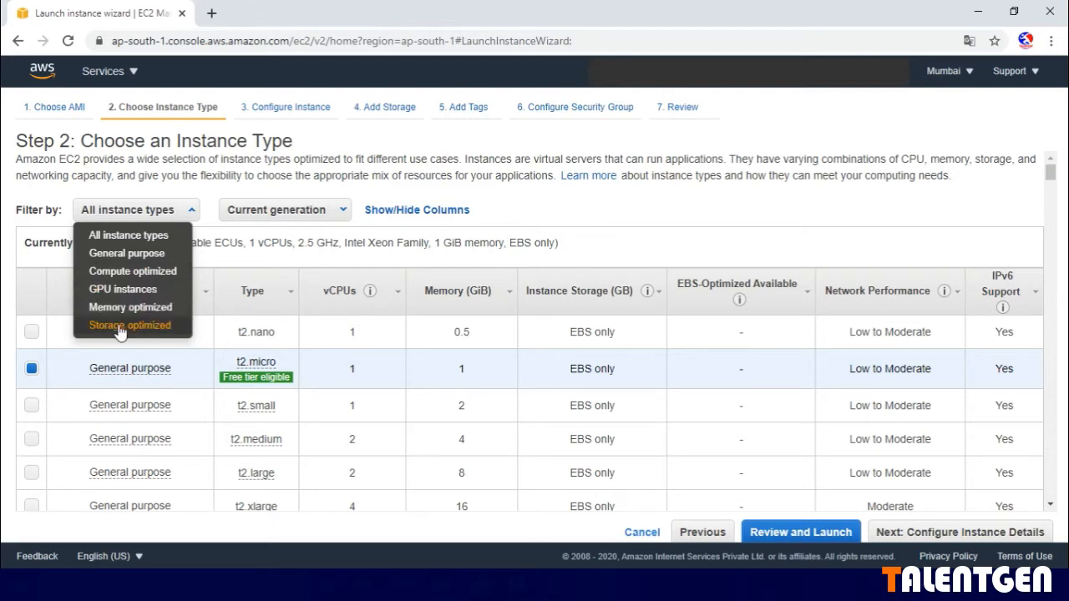
pyautogui.click(590, 220)
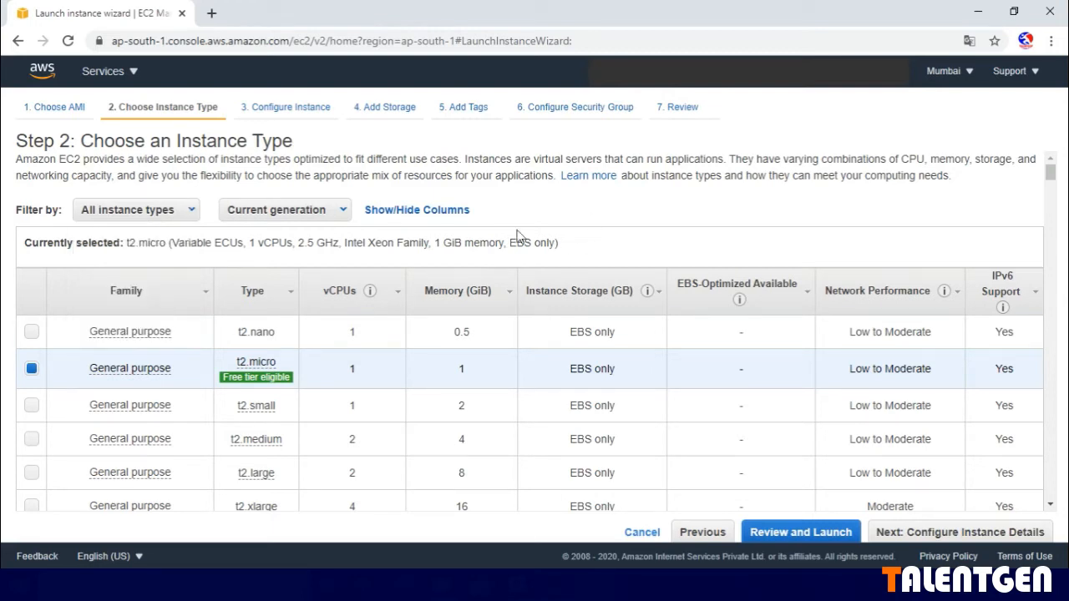
pyautogui.moveTo(113, 337)
pyautogui.scroll(-2, 113, 337)
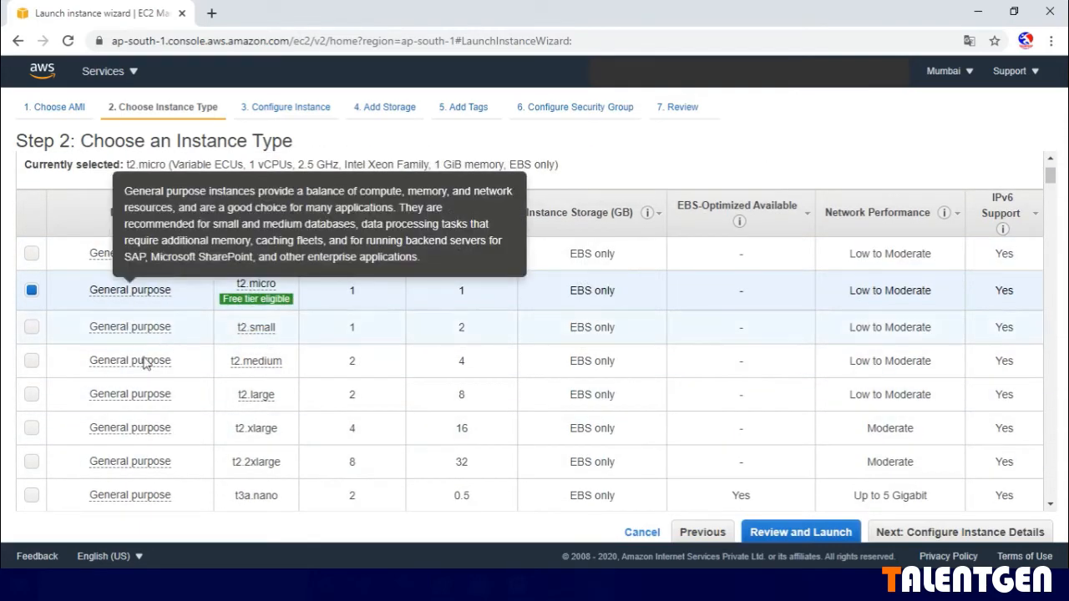
pyautogui.scroll(-4, 371, 389)
pyautogui.scroll(4, 370, 389)
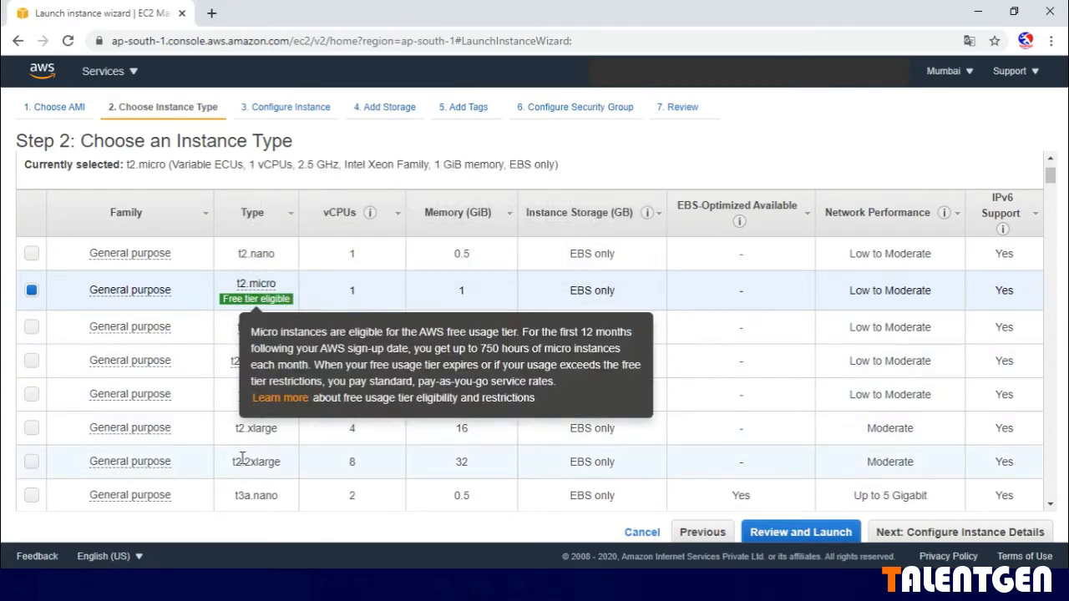
pyautogui.scroll(-1, 240, 457)
pyautogui.scroll(-4, 240, 458)
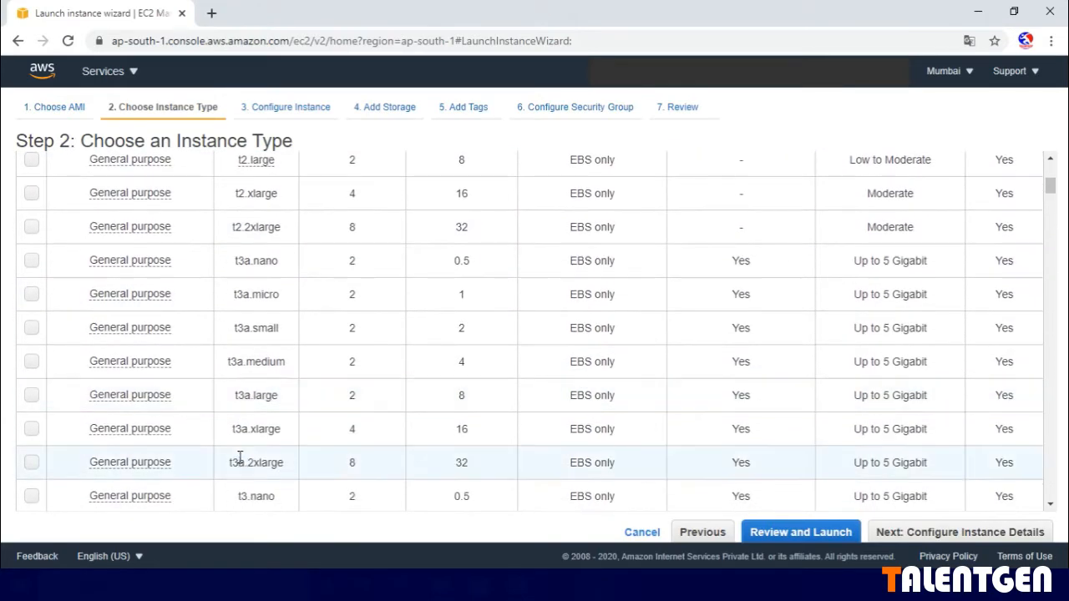
pyautogui.scroll(-3, 239, 458)
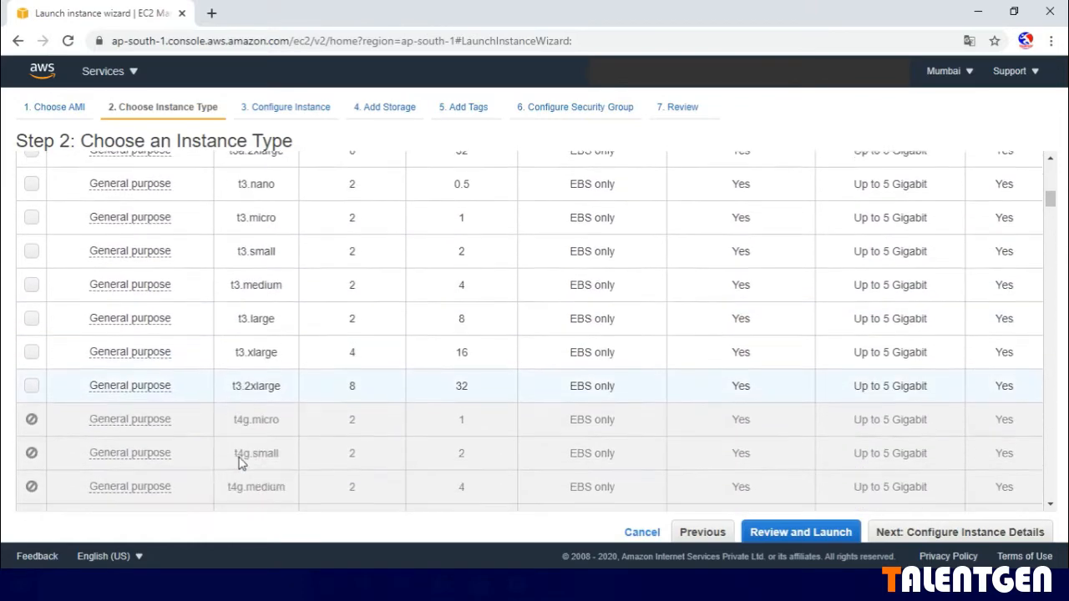
pyautogui.scroll(-4, 244, 449)
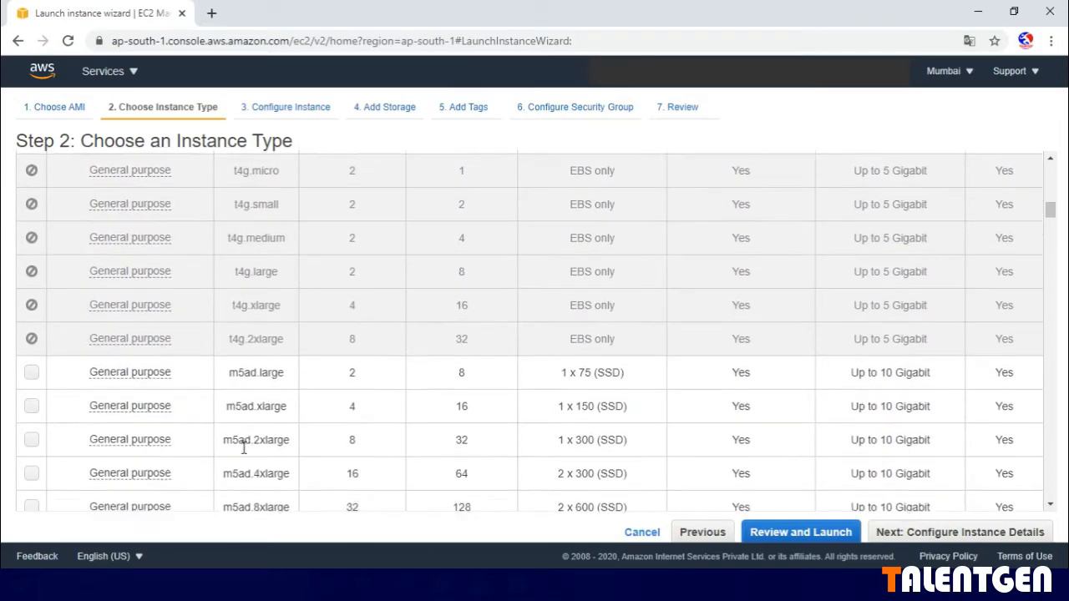
pyautogui.scroll(1, 241, 451)
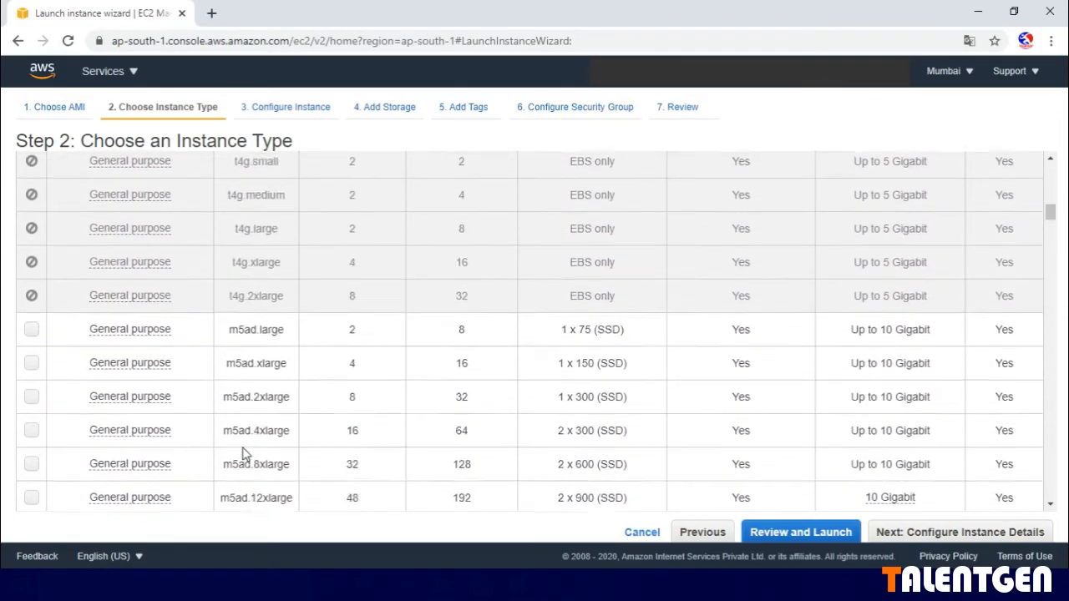
pyautogui.scroll(-1, 246, 435)
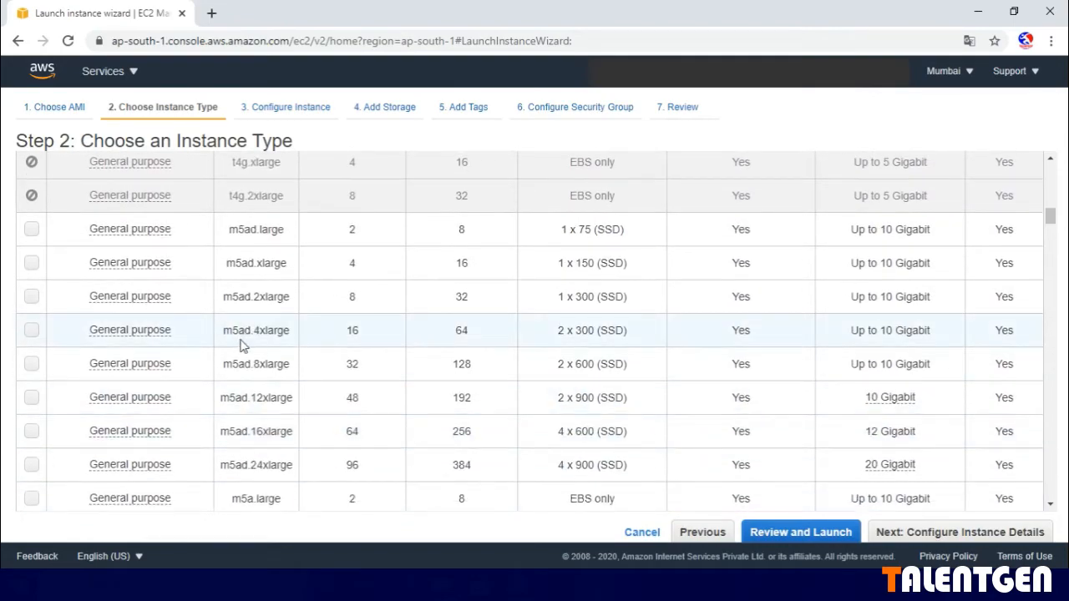
pyautogui.scroll(-5, 241, 351)
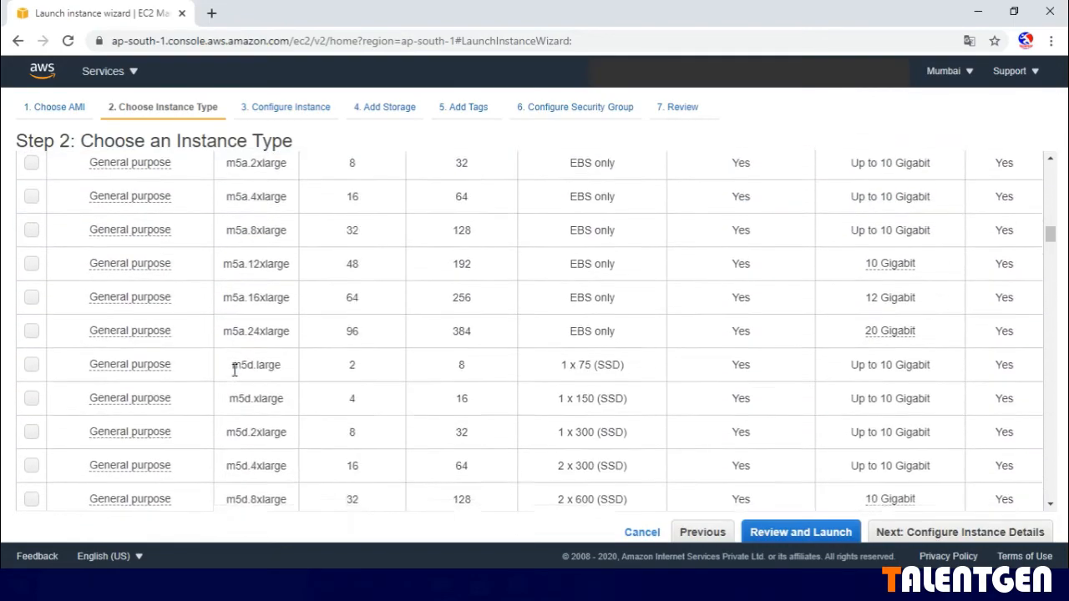
pyautogui.scroll(-1, 234, 371)
pyautogui.scroll(15, 235, 371)
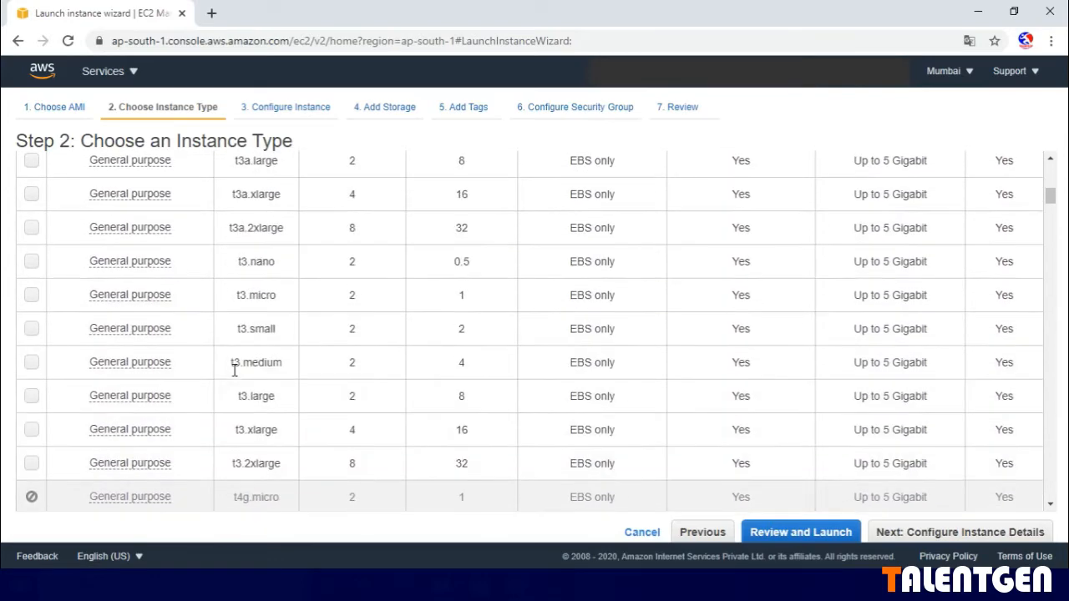
pyautogui.scroll(10, 235, 371)
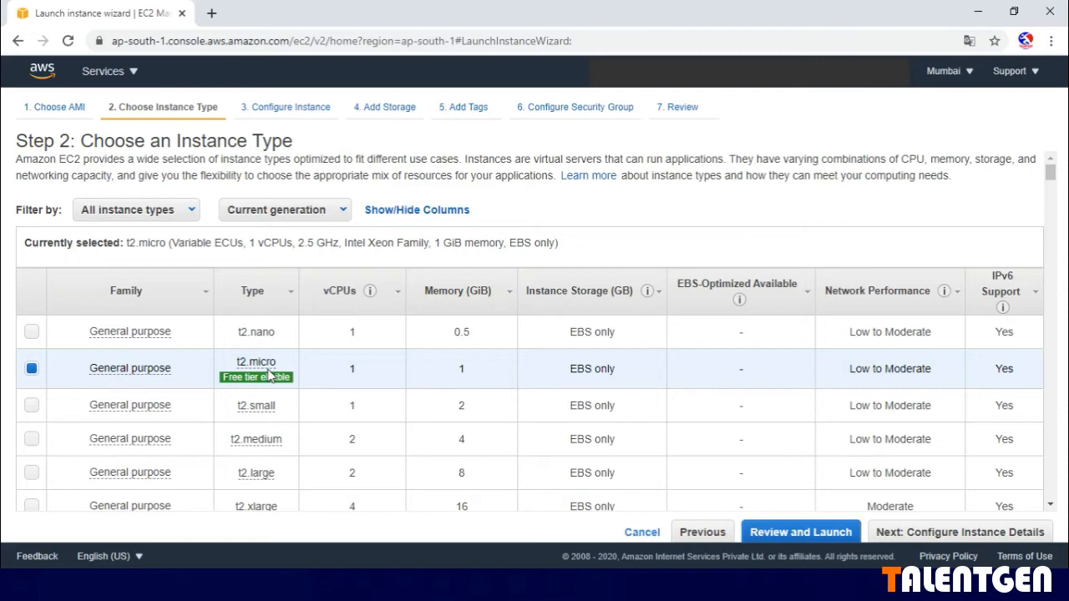
# - Switch the selected instance type to t2.small and back to the free-tier-eligible t2.micro
pyautogui.click(32, 406)
pyautogui.moveTo(290, 386)
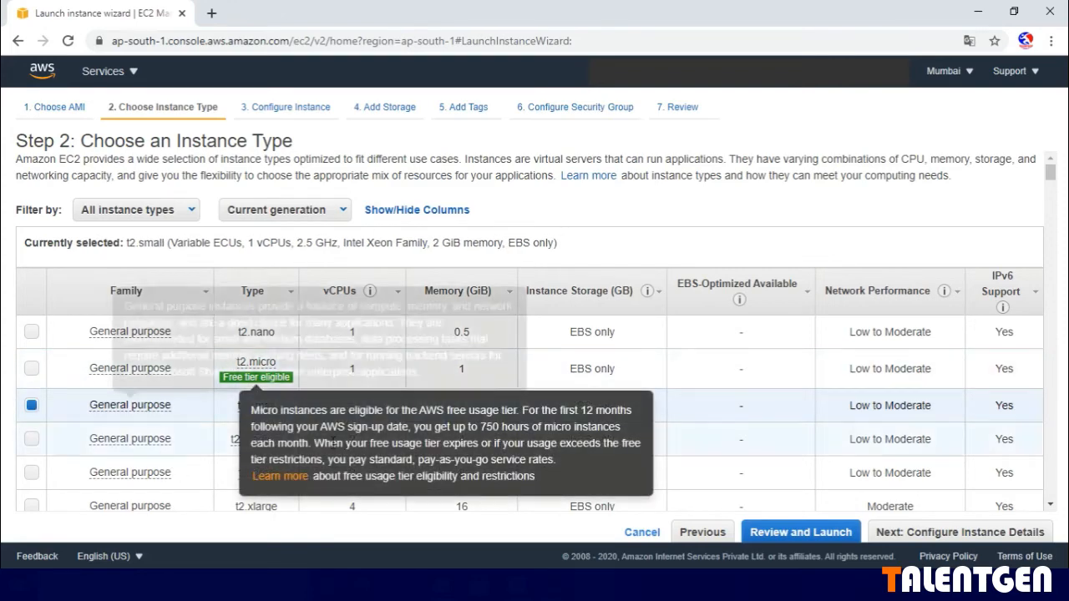
pyautogui.click(32, 371)
pyautogui.moveTo(288, 392)
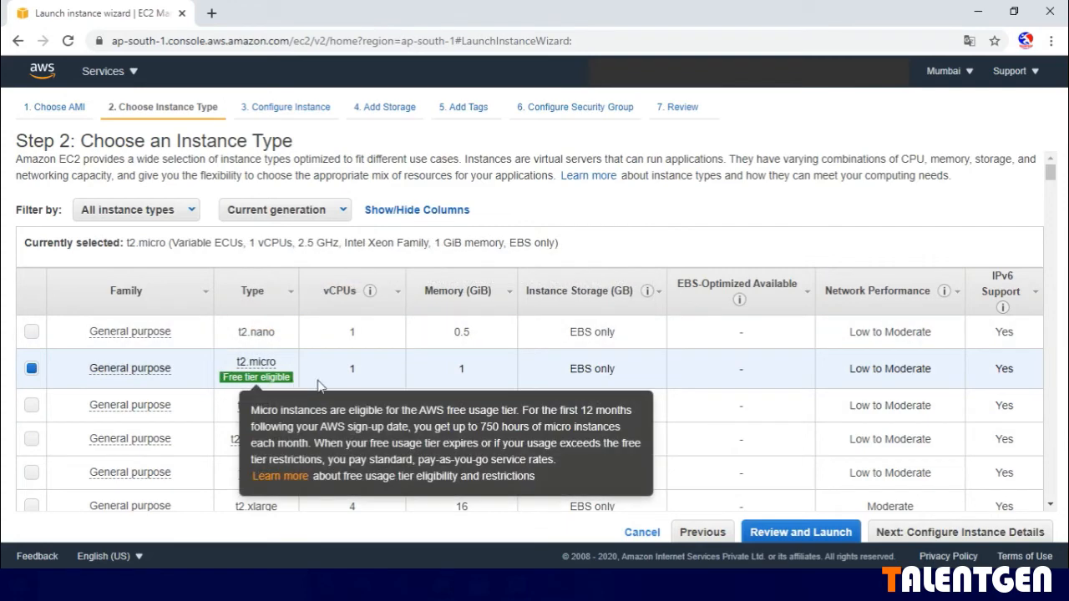
# - Filter the instance types by the Compute optimized family and review the listed sizes
pyautogui.scroll(-4, 333, 386)
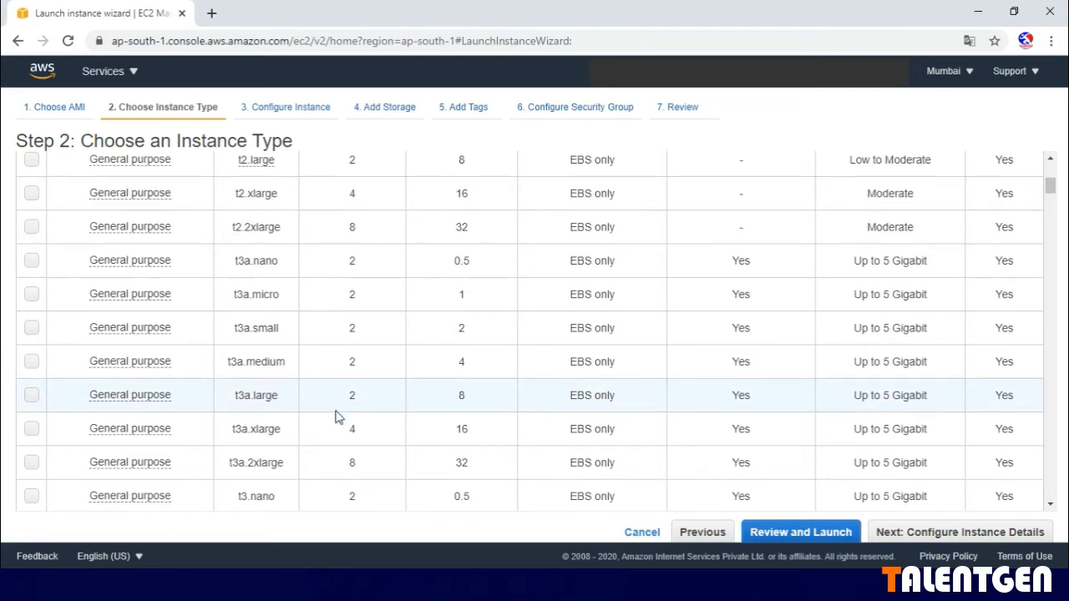
pyautogui.scroll(-1, 336, 417)
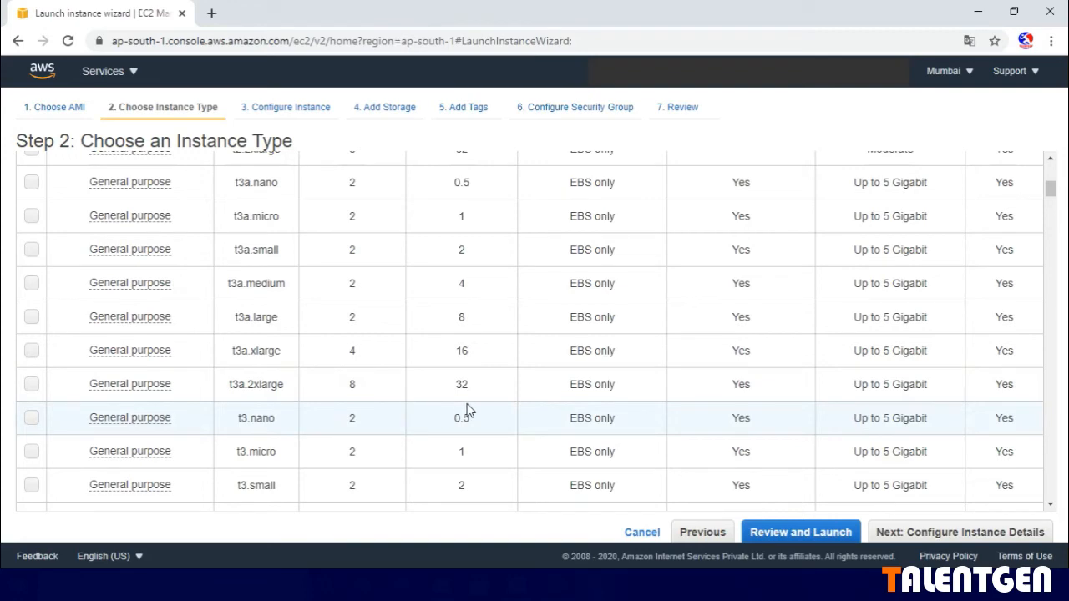
pyautogui.scroll(10, 460, 386)
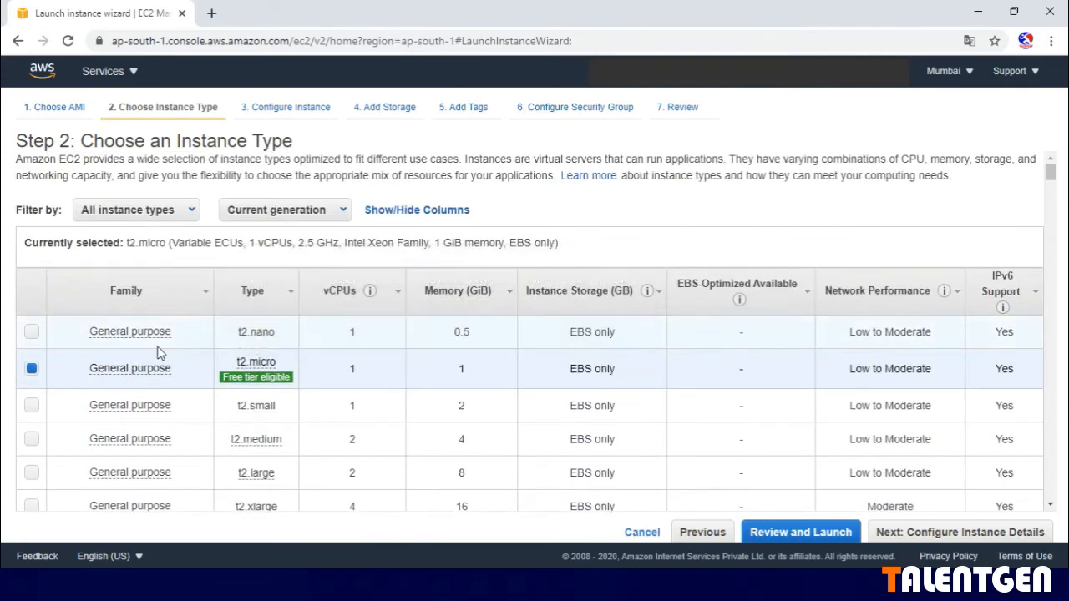
pyautogui.click(184, 214)
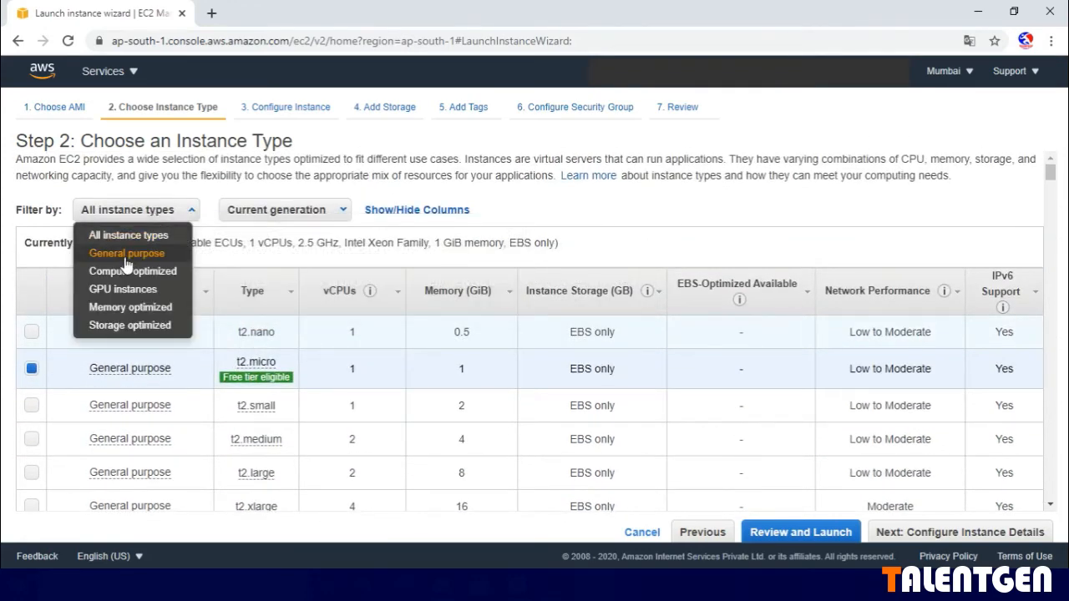
pyautogui.click(117, 278)
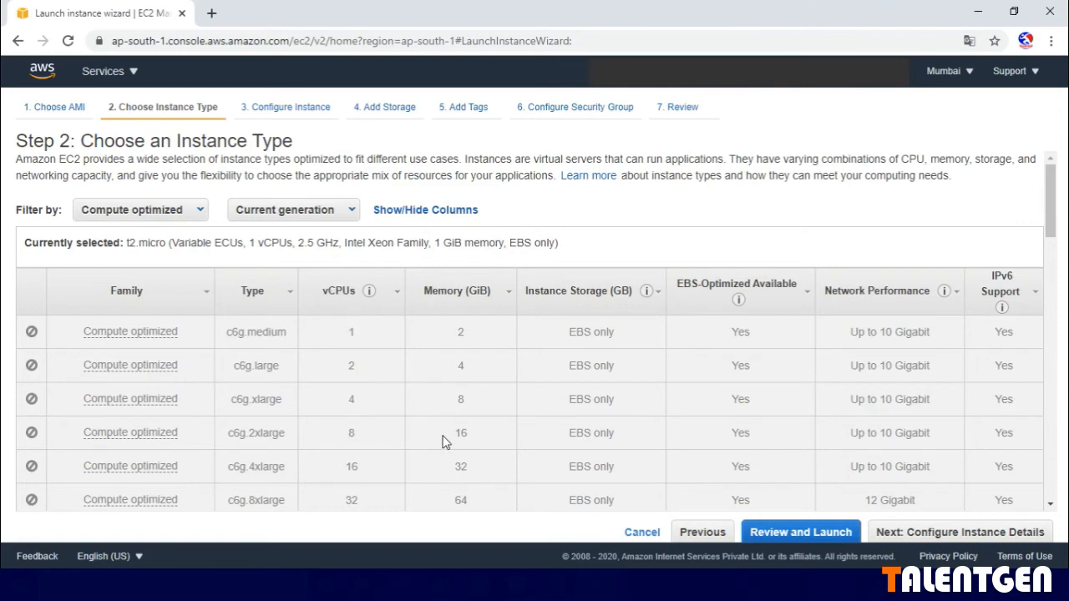
pyautogui.scroll(-1, 445, 443)
pyautogui.scroll(-1, 445, 443)
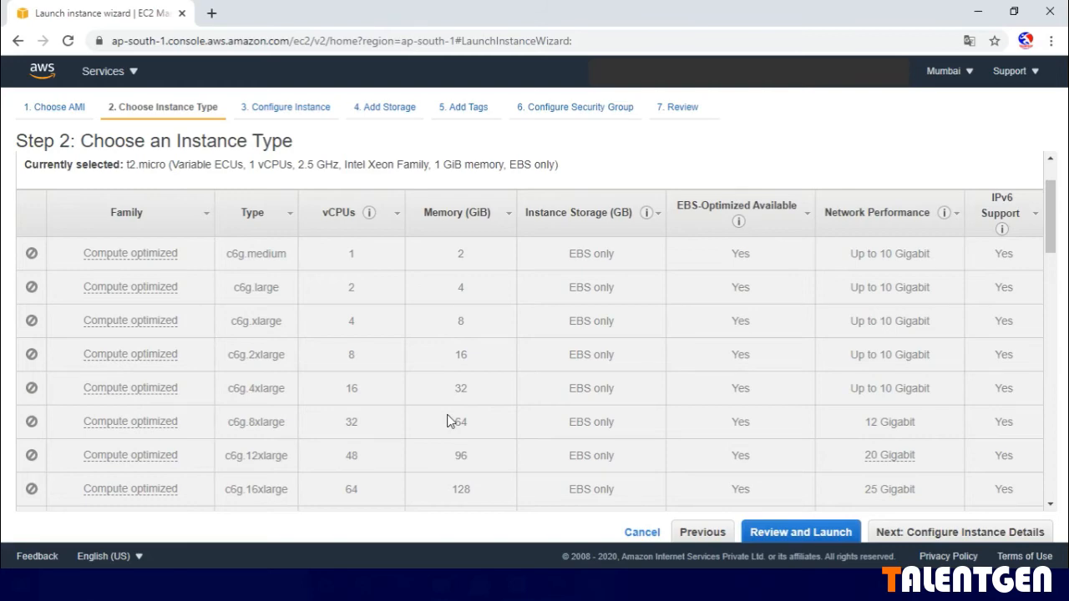
pyautogui.scroll(2, 440, 403)
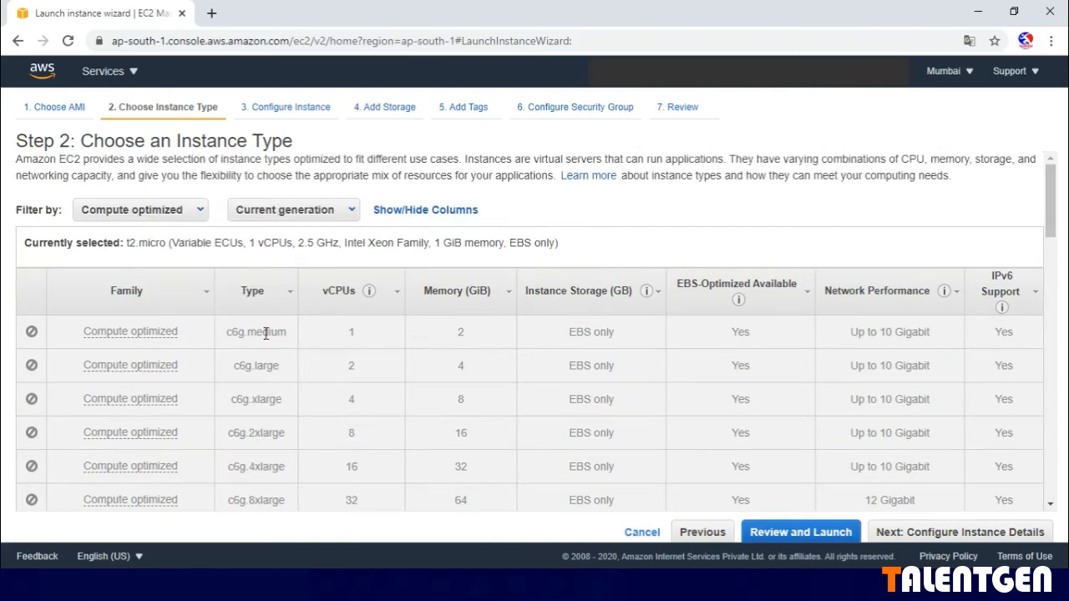
# - Filter the instance types by the Storage optimized family and review their instance storage
pyautogui.click(178, 210)
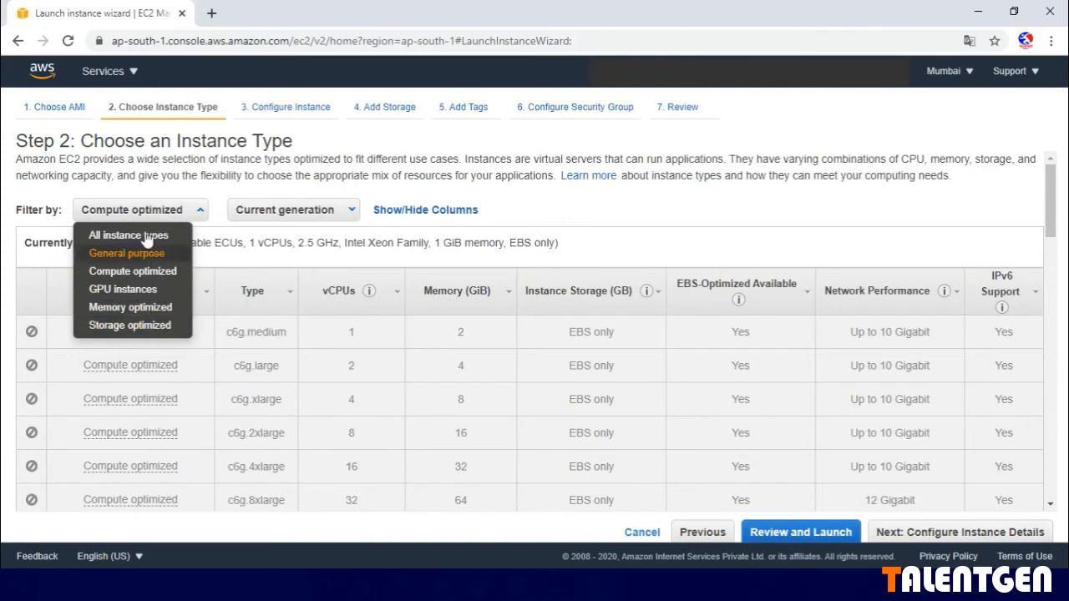
pyautogui.click(120, 326)
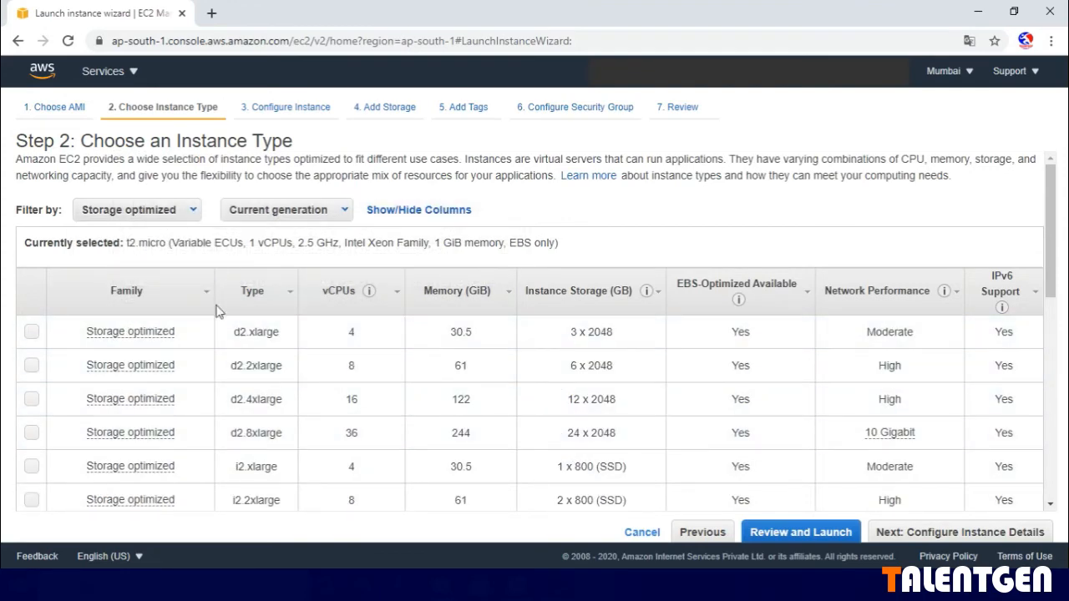
pyautogui.scroll(-1, 529, 485)
pyautogui.scroll(-1, 474, 449)
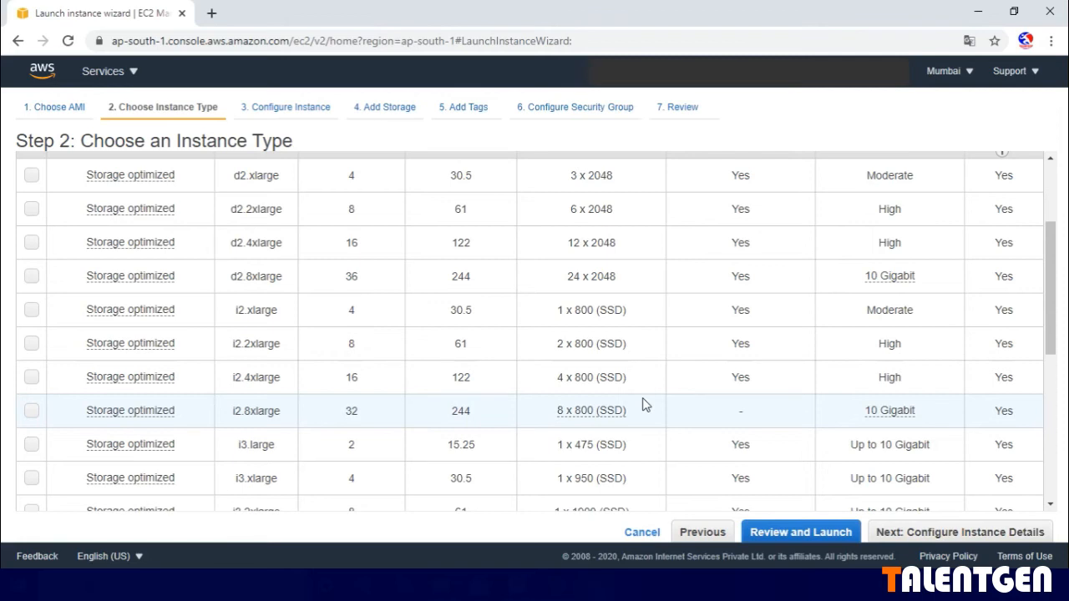
pyautogui.scroll(3, 643, 405)
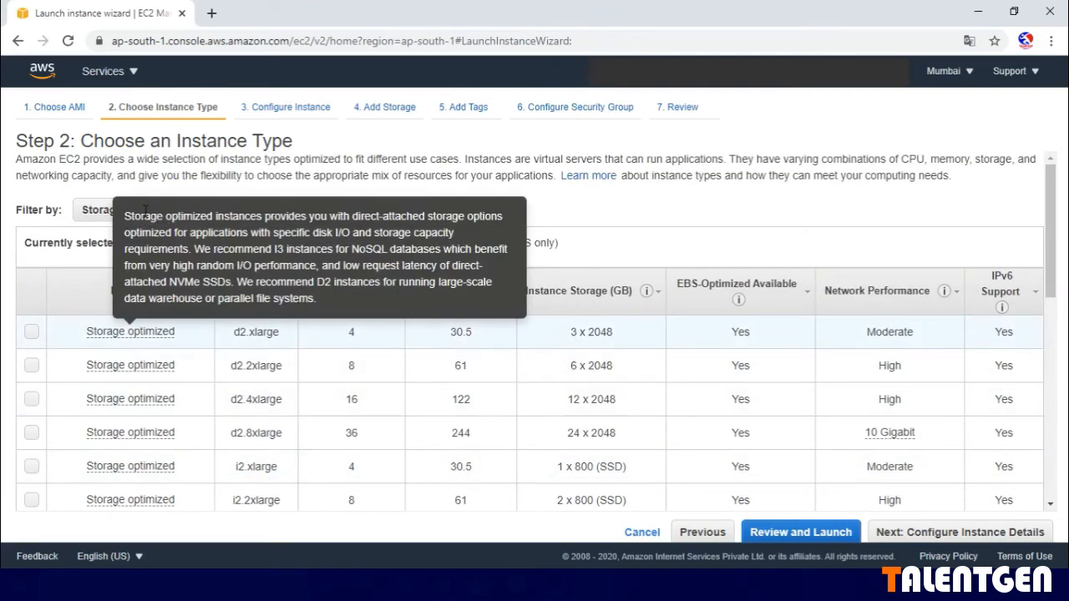
# - Look through the family and generation filter options for the instance types without changing either filter
pyautogui.click(101, 216)
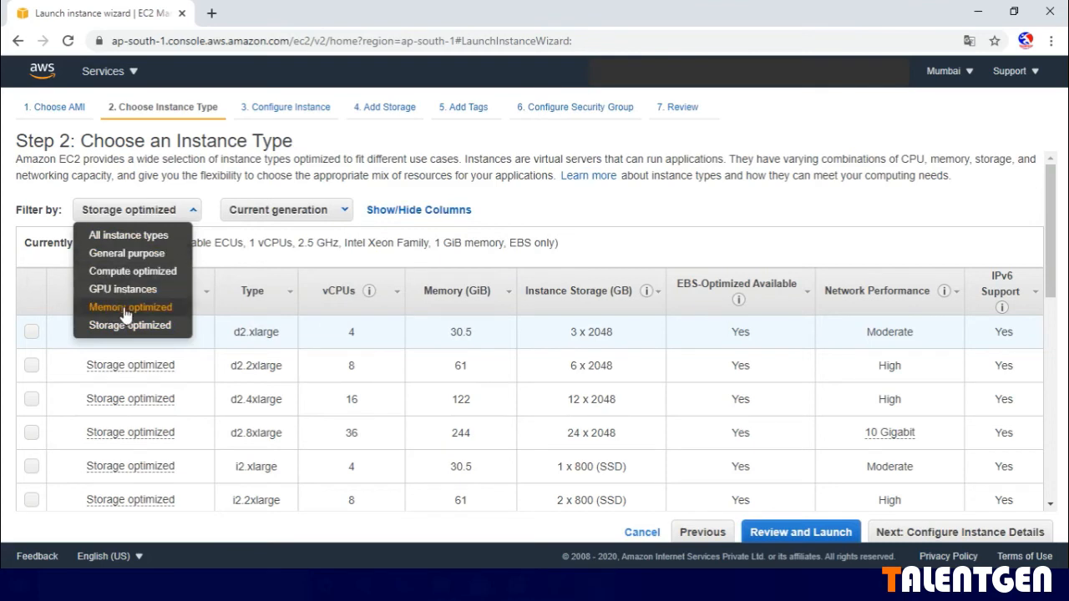
pyautogui.click(338, 214)
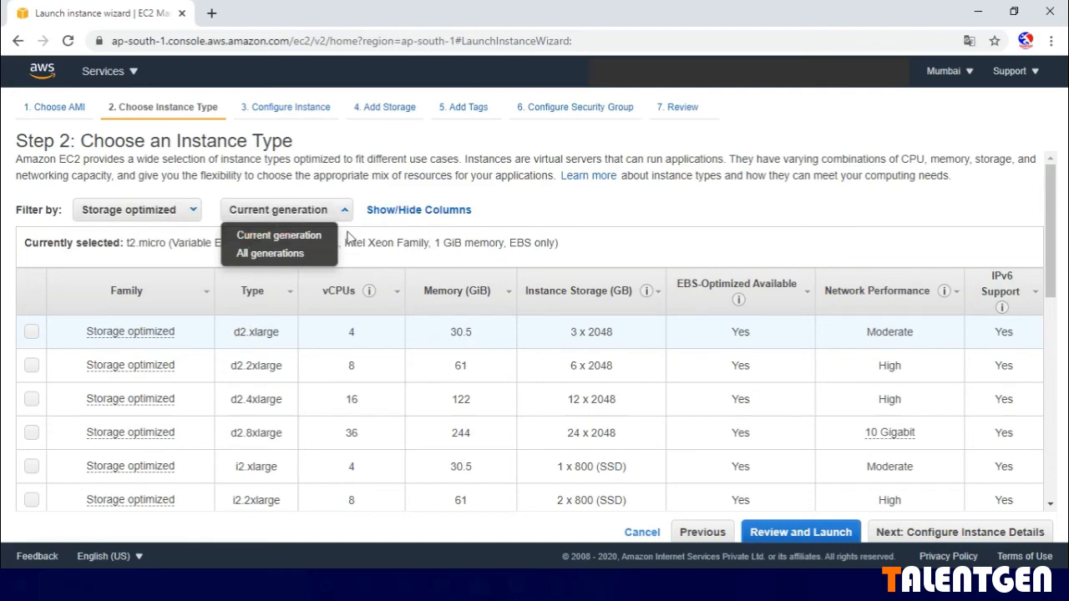
pyautogui.click(578, 220)
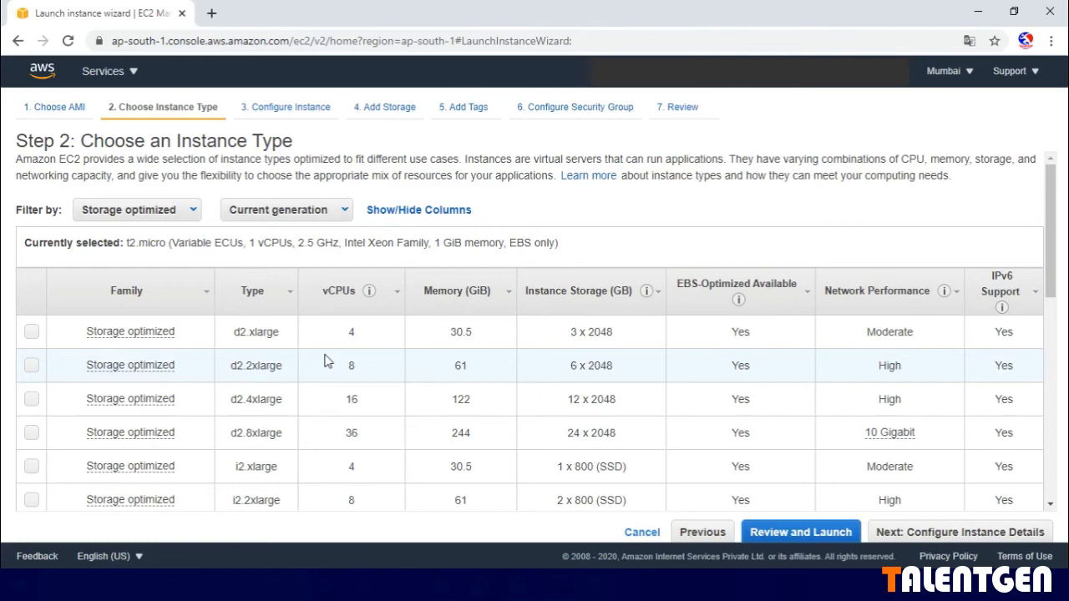
pyautogui.scroll(-2, 342, 318)
pyautogui.scroll(2, 513, 362)
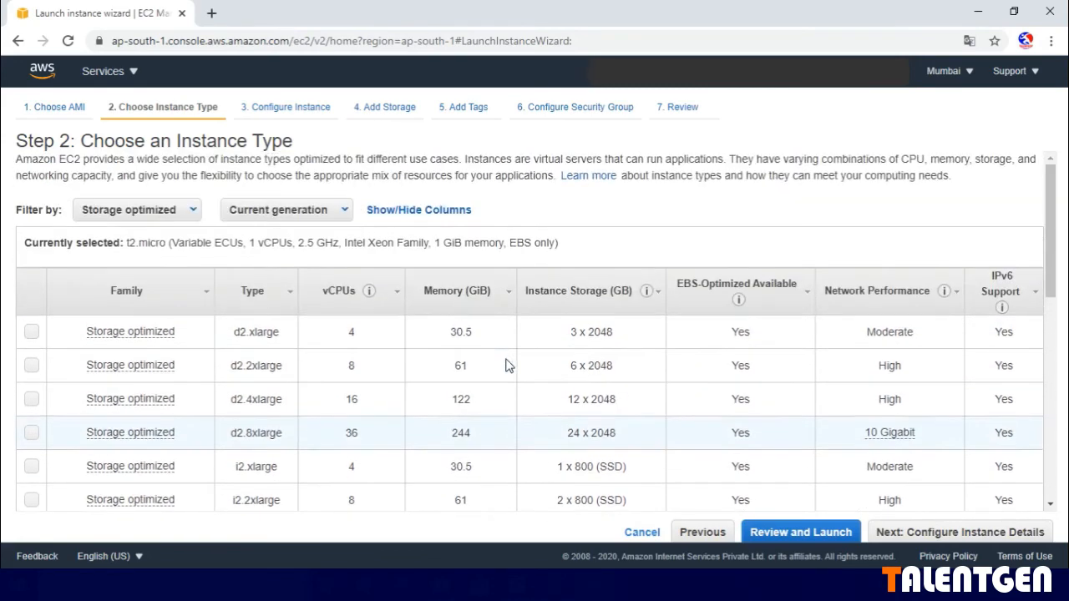
# - Filter the instance types by the General purpose family and view the family description on the t2.micro entry
pyautogui.click(150, 210)
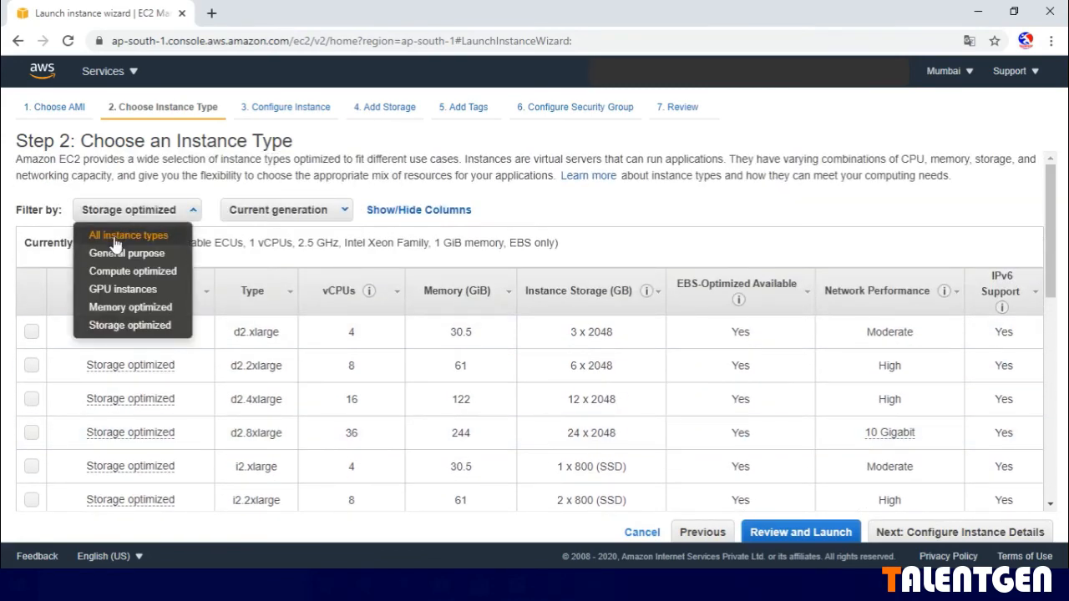
pyautogui.click(117, 253)
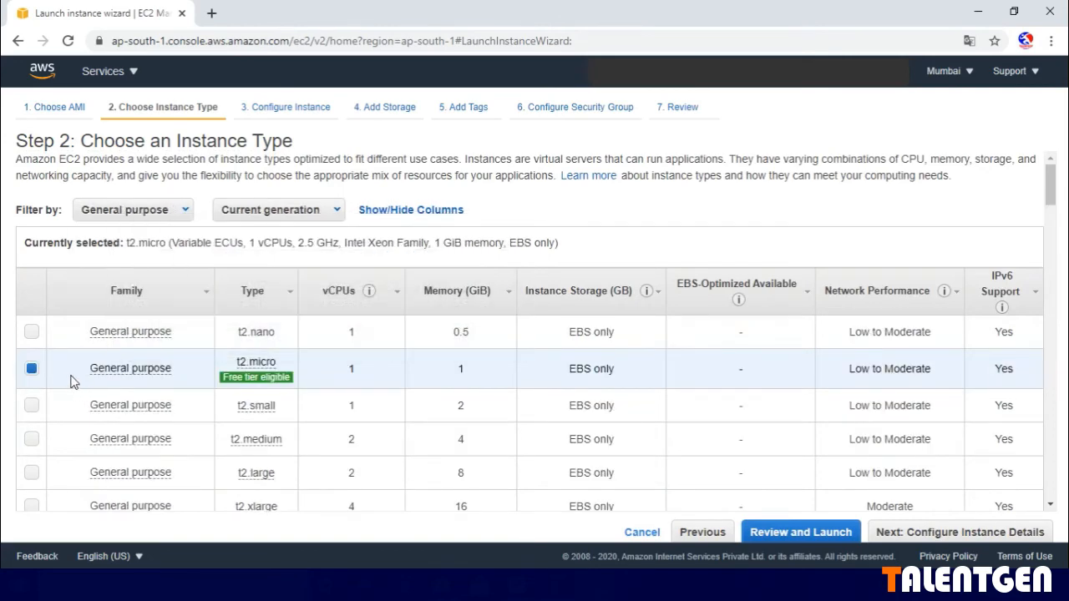
pyautogui.moveTo(162, 372)
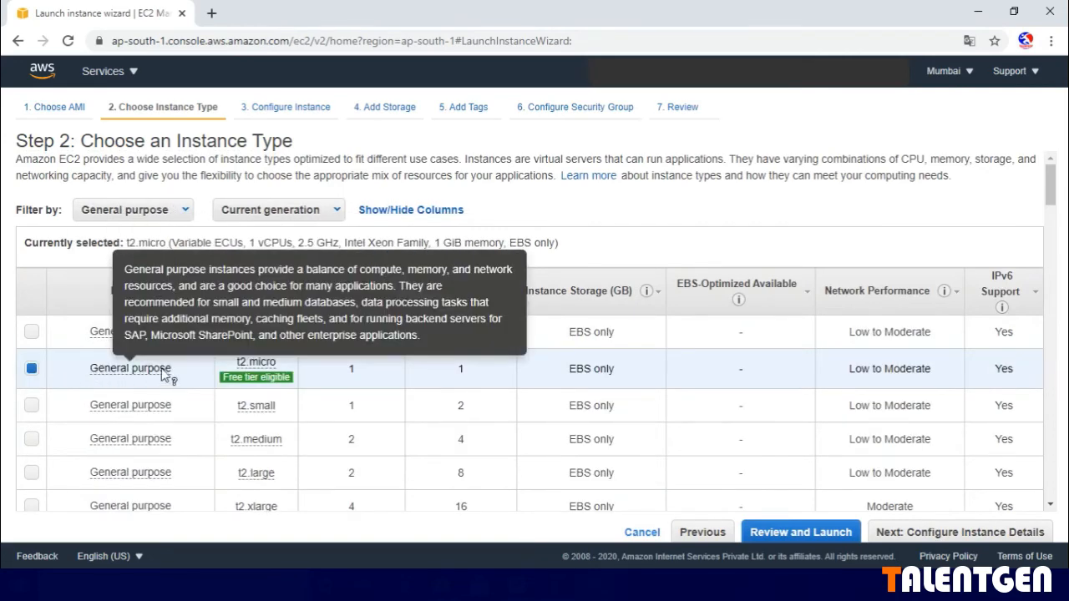
# - Accept the t2.micro instance type and keep the default instance details with 1 instance, proceeding to the storage settings
pyautogui.moveTo(283, 382)
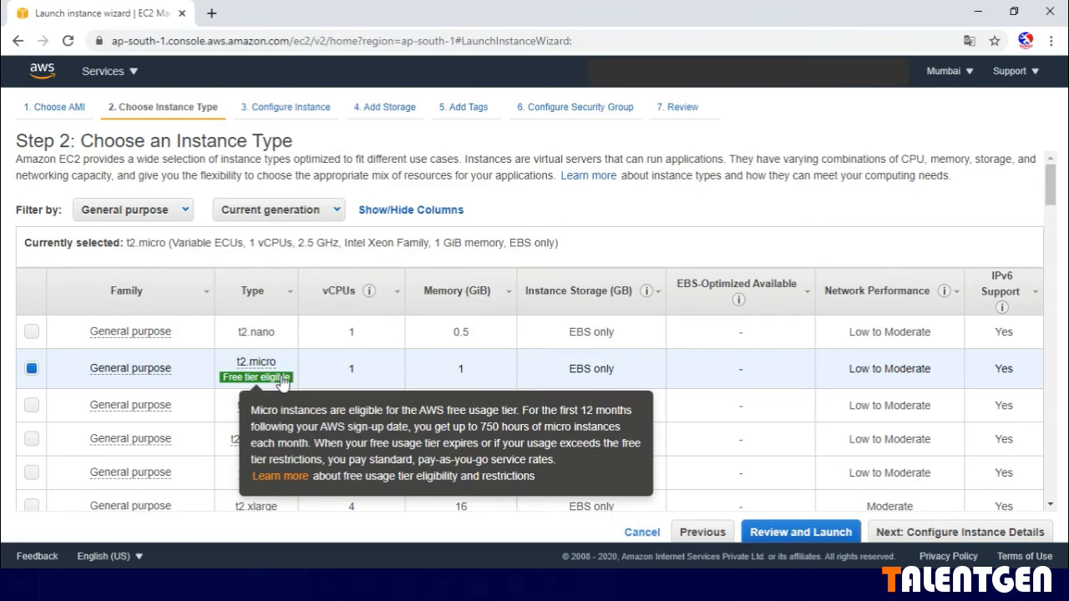
pyautogui.click(981, 537)
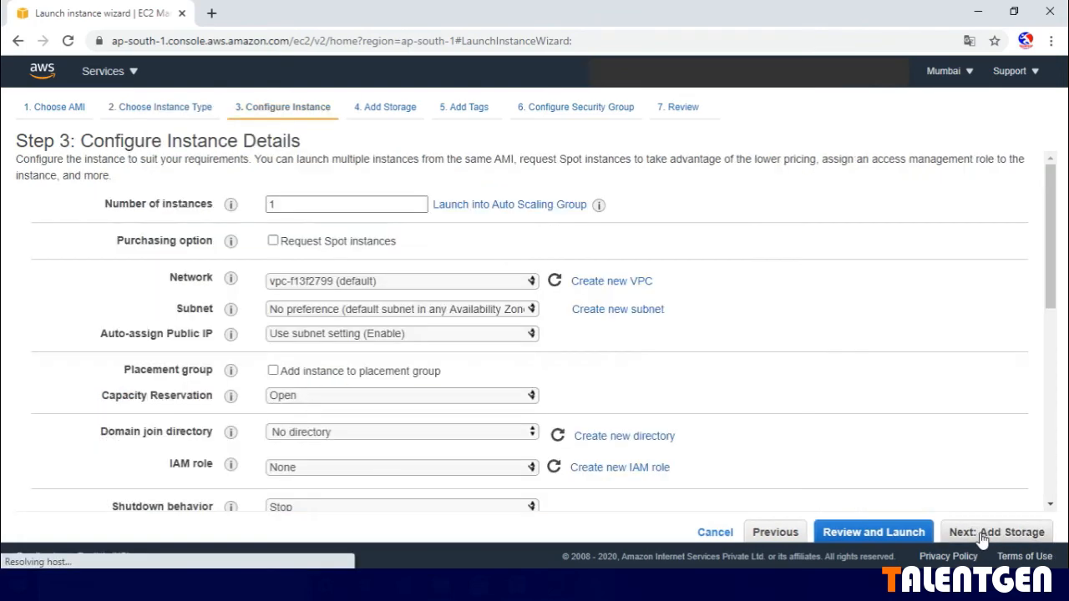
pyautogui.doubleClick(311, 203)
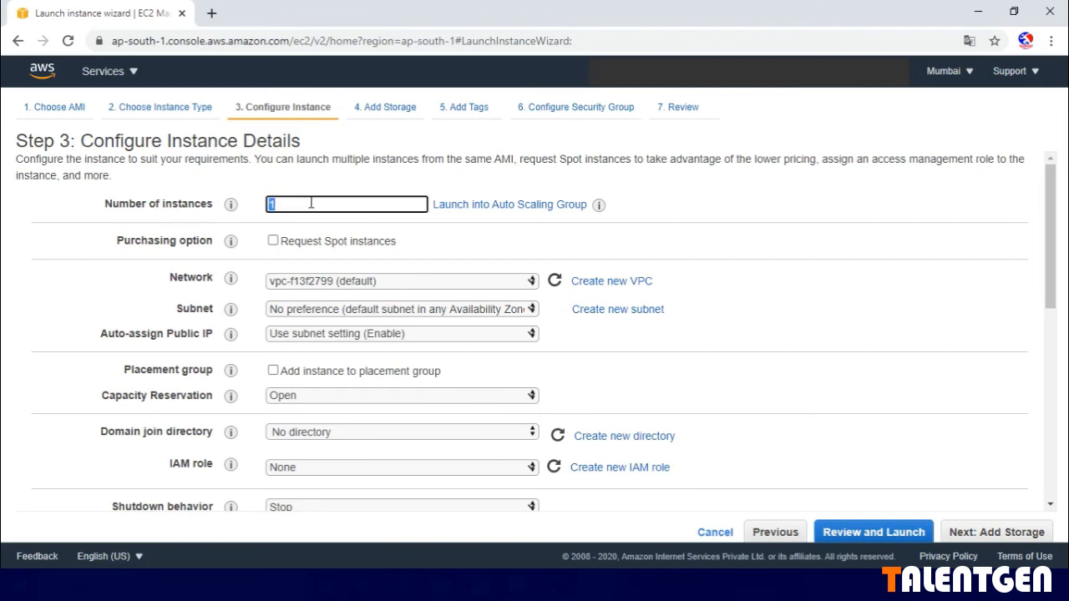
pyautogui.click(310, 203)
pyautogui.click(542, 250)
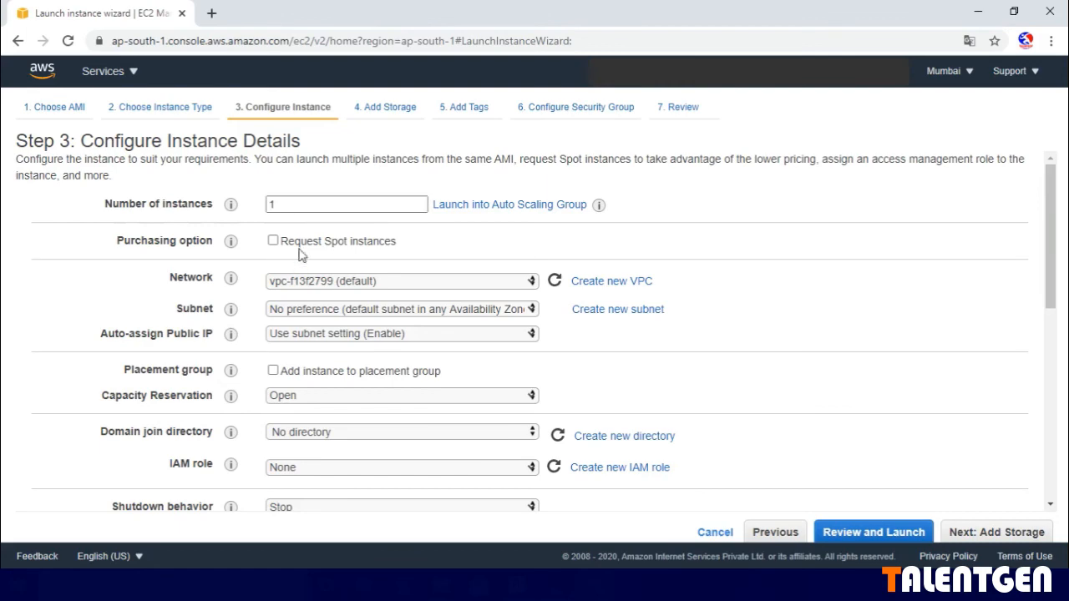
pyautogui.scroll(-1, 415, 386)
pyautogui.scroll(1, 409, 359)
pyautogui.click(1002, 535)
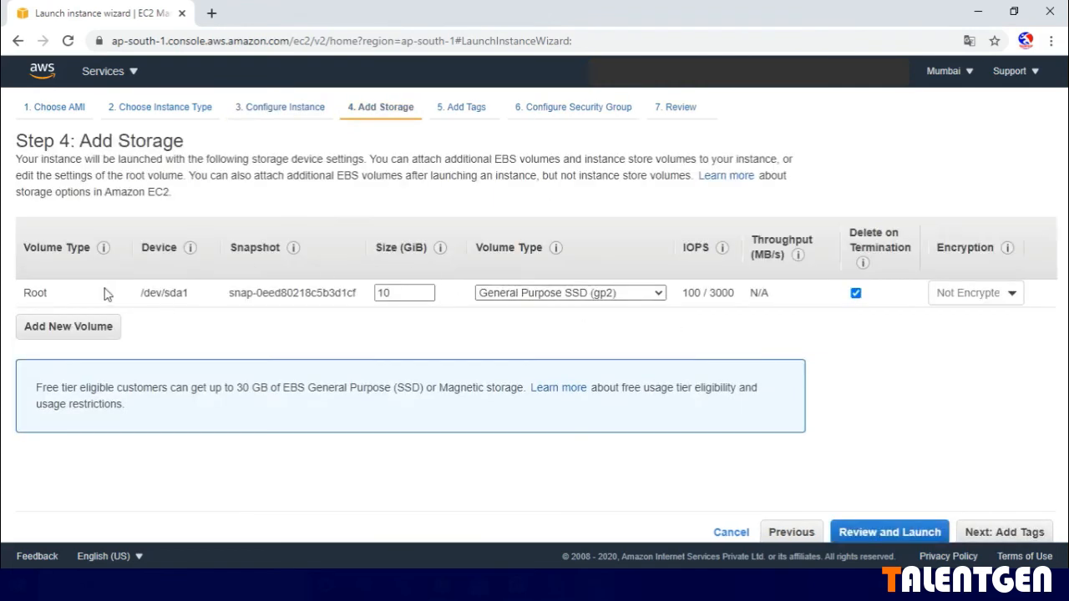
# - Set the root volume's size to 1000 GiB
pyautogui.click(399, 297)
pyautogui.moveTo(399, 291); pyautogui.dragTo(387, 290)
pyautogui.click(401, 294)
pyautogui.write('00')
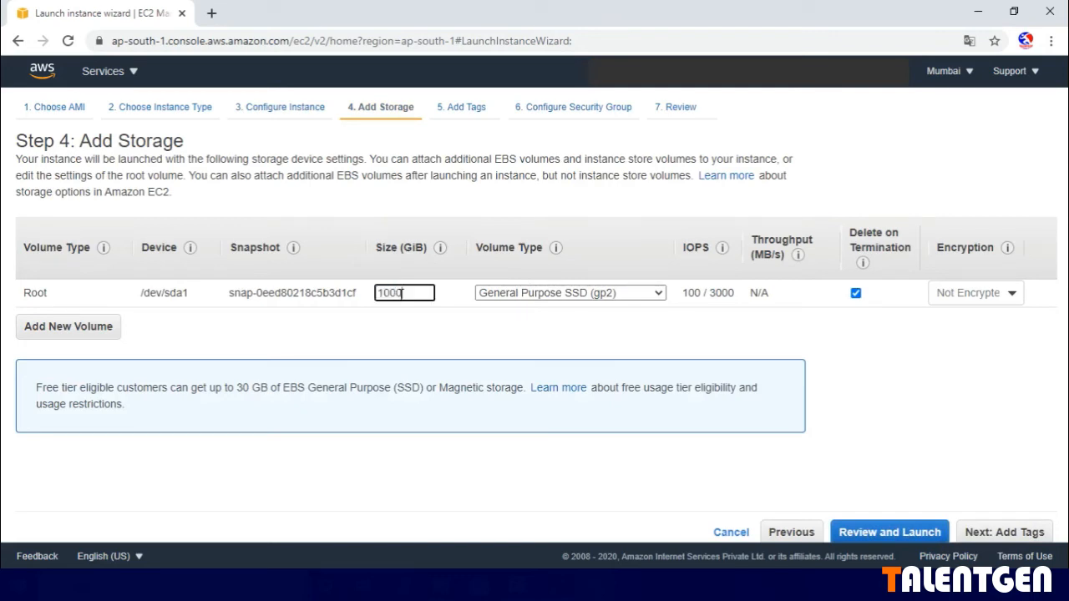
pyautogui.click(405, 324)
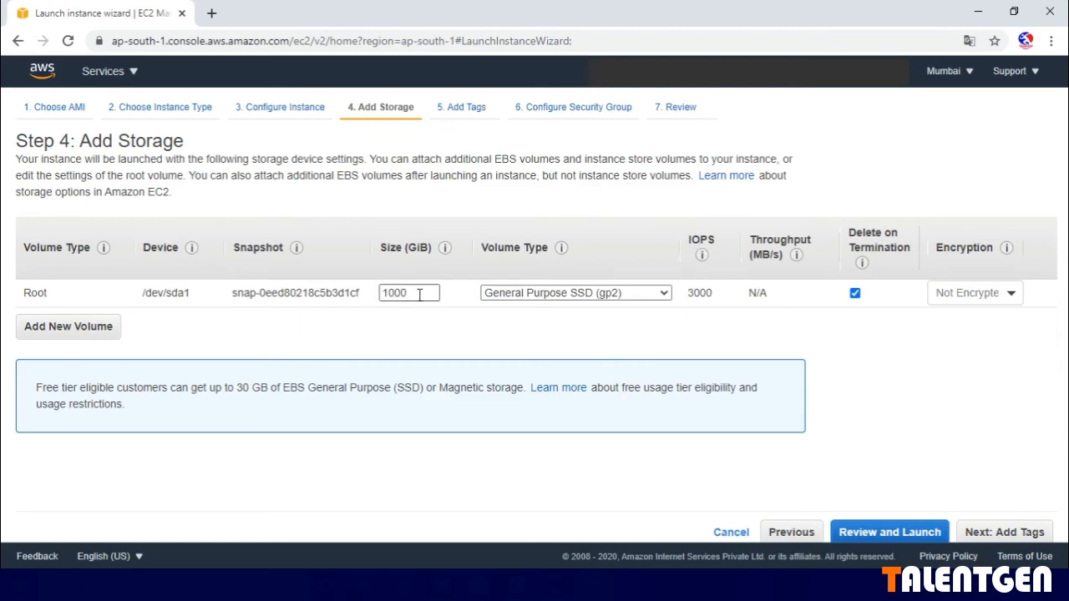
# - Set the root volume's size to 10 GiB and proceed to the tag settings
pyautogui.moveTo(419, 294); pyautogui.dragTo(401, 294)
pyautogui.click(417, 294)
pyautogui.press('BackSpace')
pyautogui.press('BackSpace')
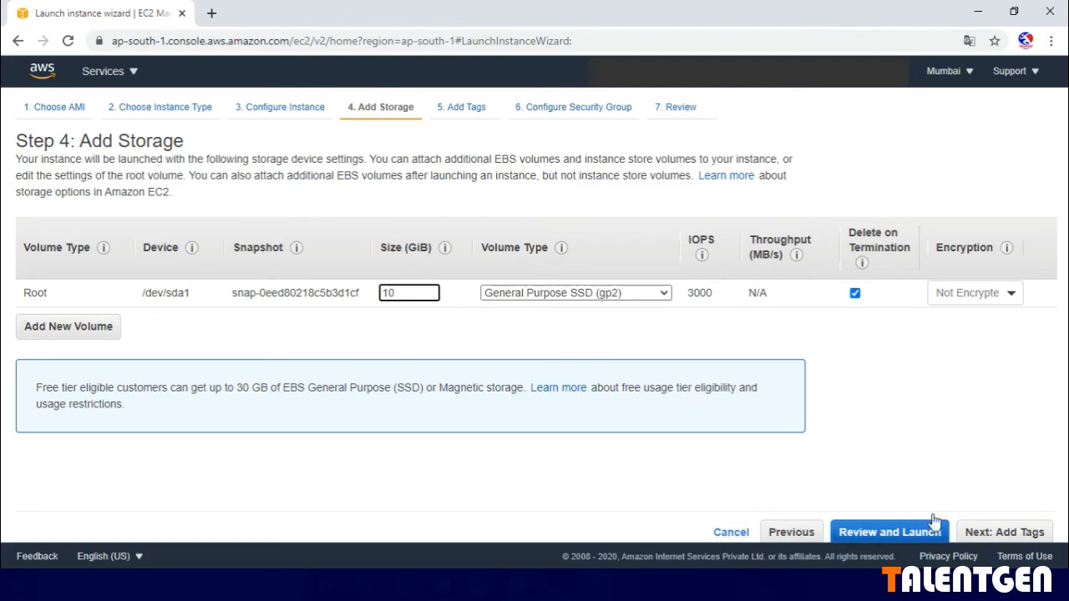
pyautogui.click(1008, 531)
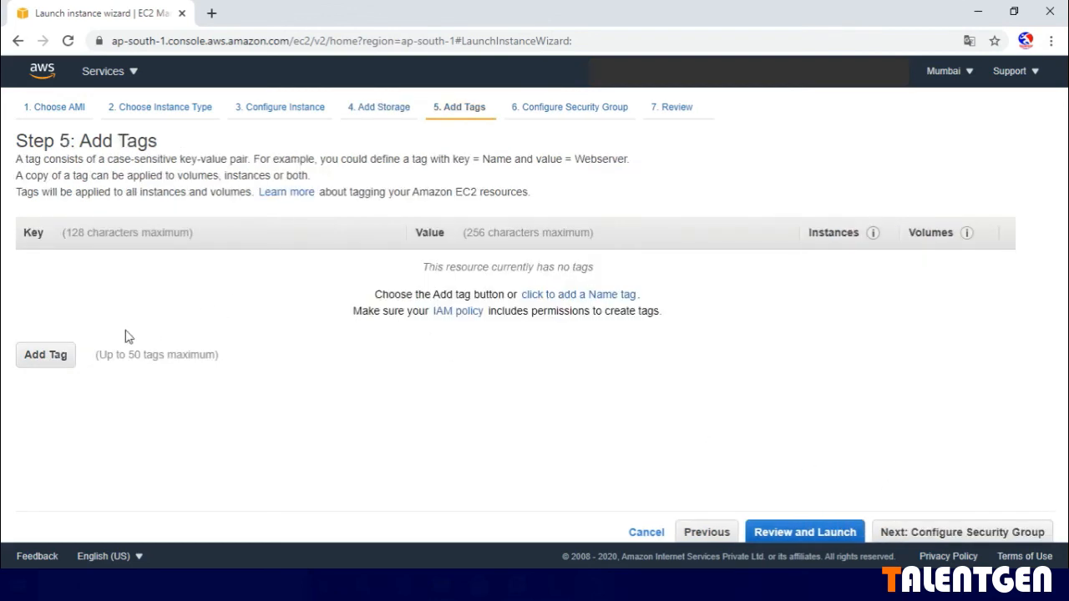
# - Add a tag with the key Name and the value "linux server", and proceed to the security group settings
pyautogui.click(46, 355)
pyautogui.click(62, 269)
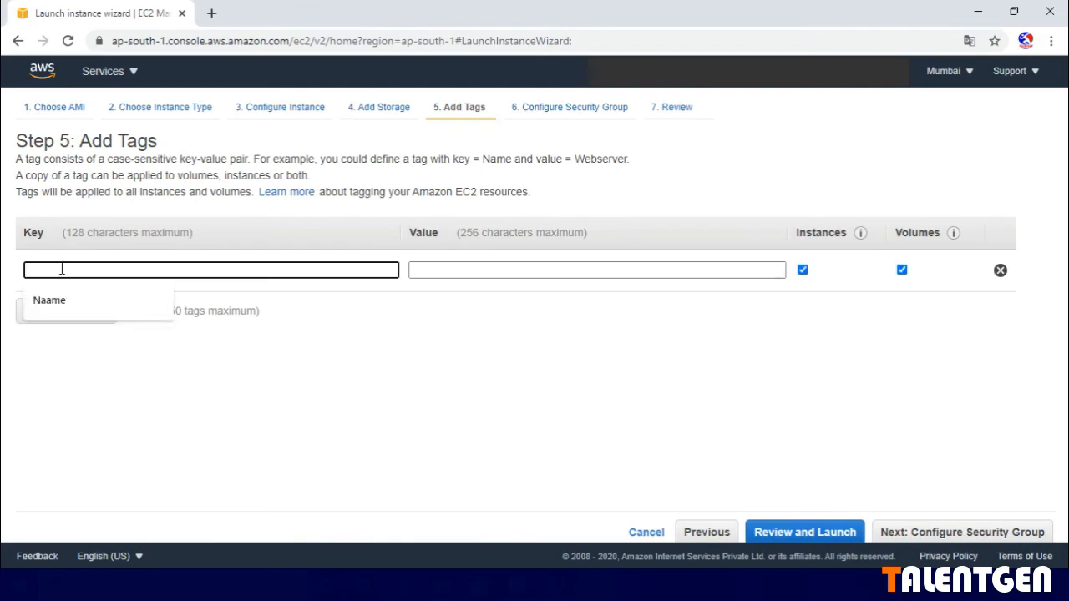
pyautogui.write('Name')
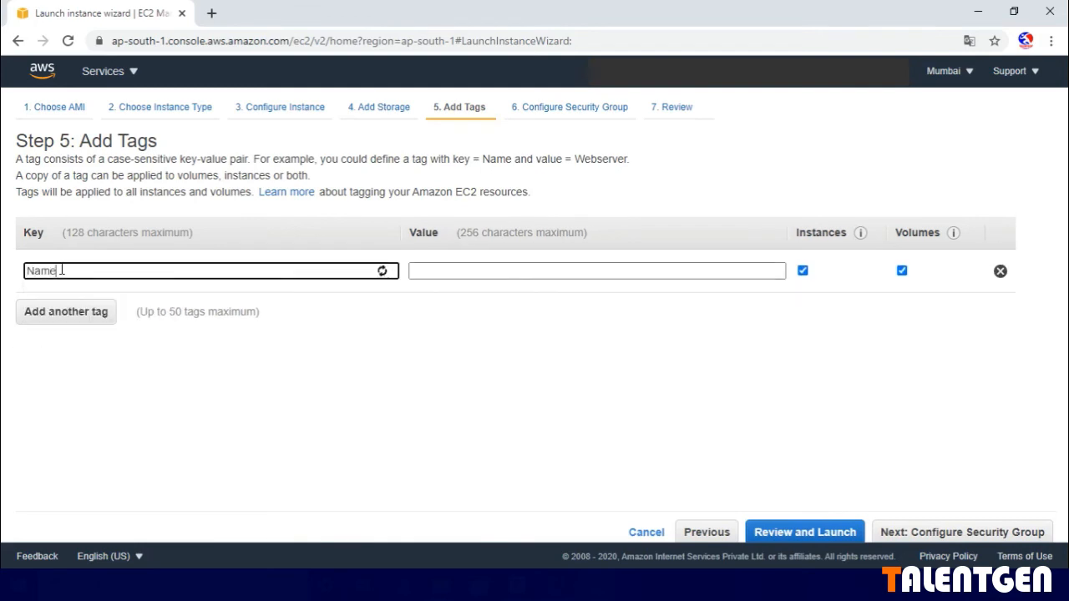
pyautogui.press('Tab')
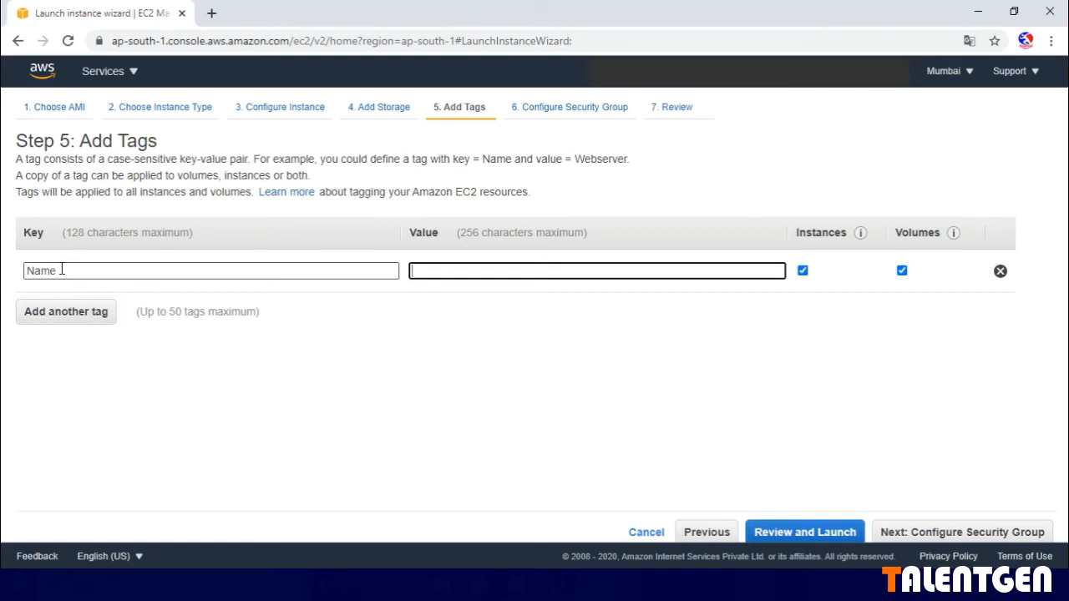
pyautogui.write('linux server')
pyautogui.click(950, 533)
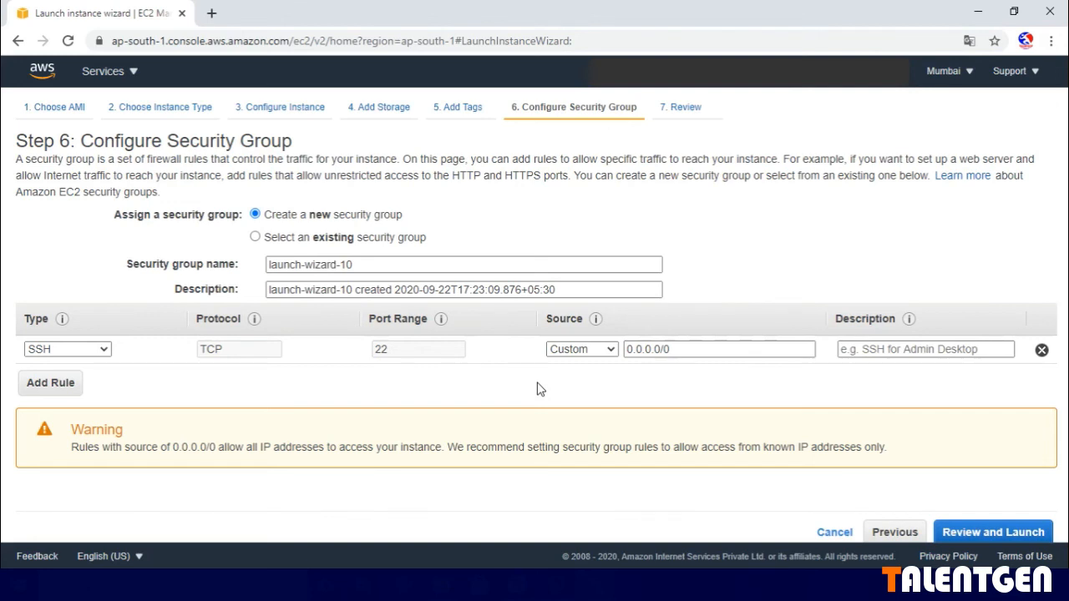
# - Set the source of the SSH rule to Anywhere and proceed to the launch review
pyautogui.click(610, 350)
pyautogui.click(577, 380)
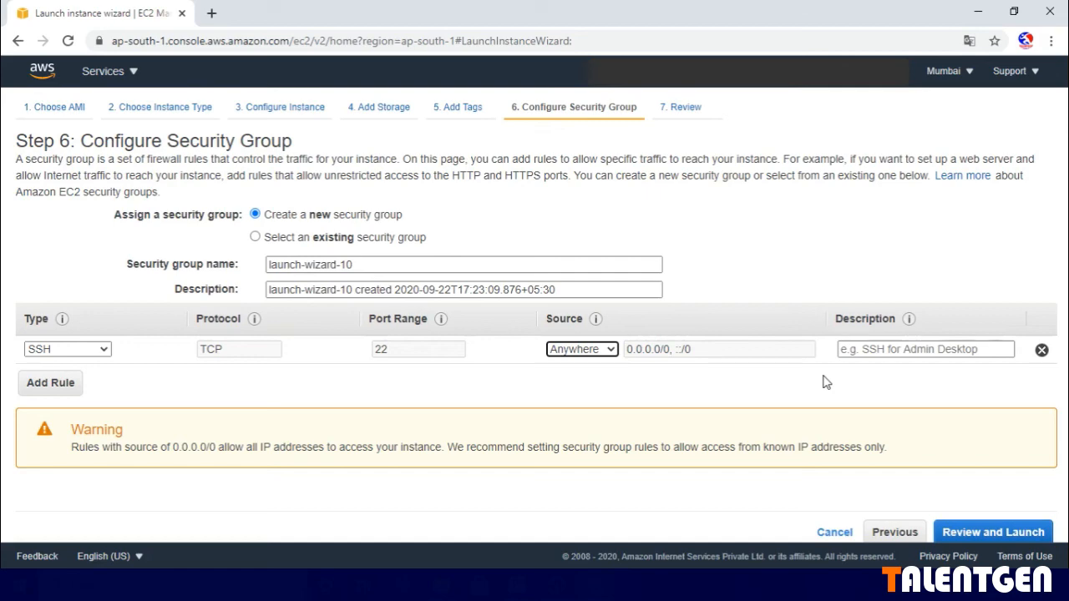
pyautogui.click(991, 535)
# - Review the launch summary and launch the instance with the existing key pair "access", acknowledging access to its private key file
pyautogui.scroll(-1, 952, 508)
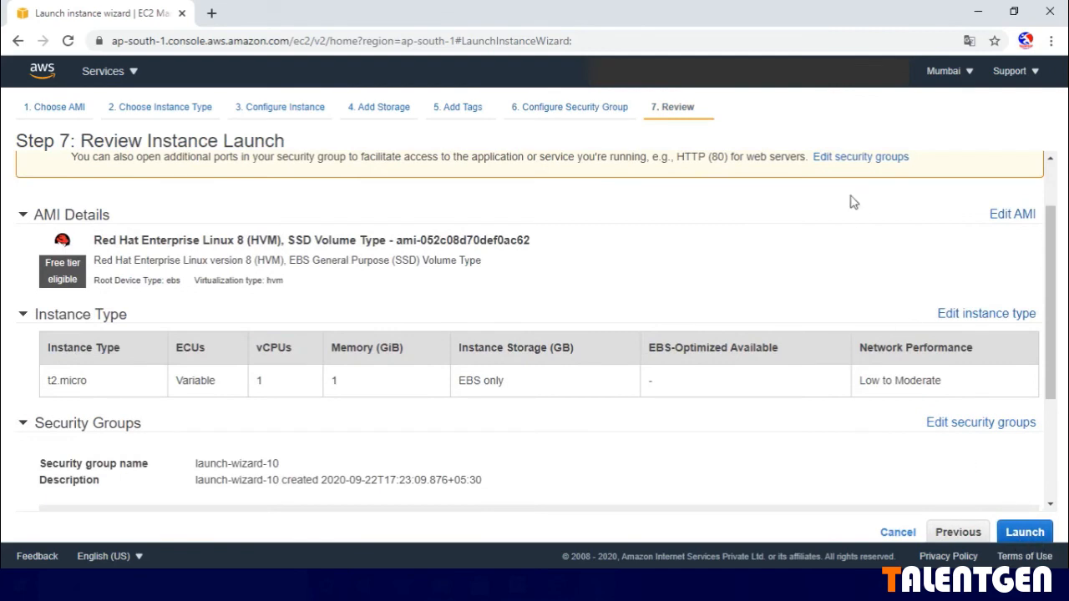
pyautogui.scroll(-1, 902, 306)
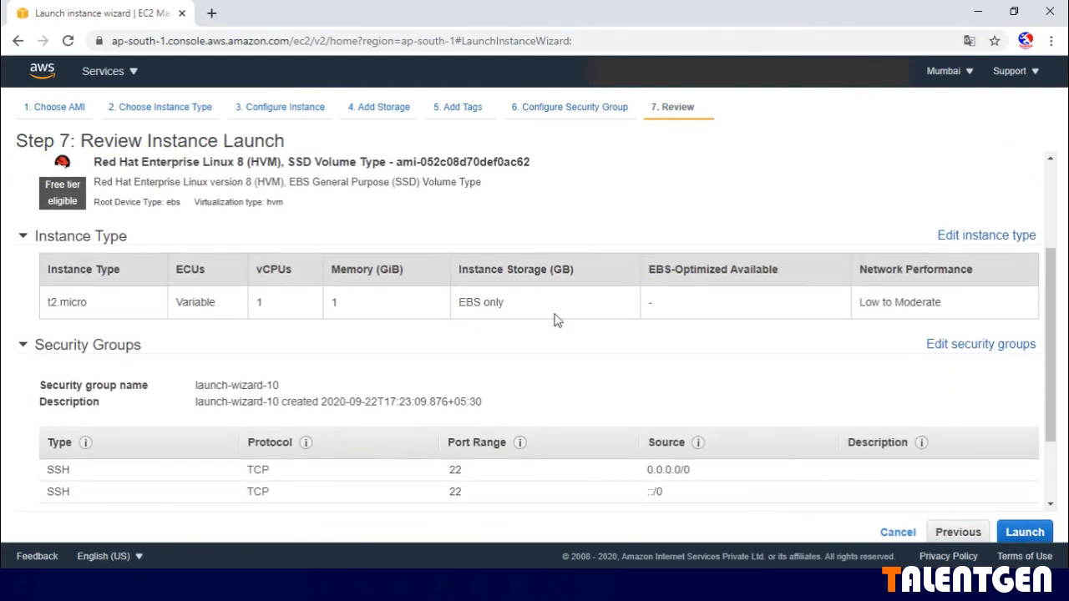
pyautogui.scroll(-1, 652, 360)
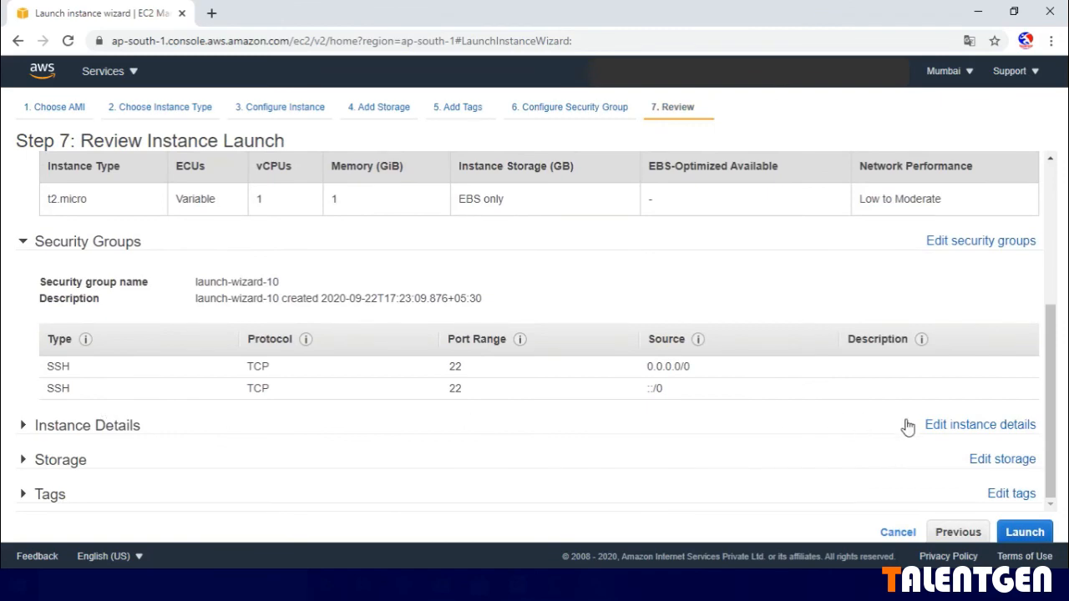
pyautogui.scroll(3, 900, 413)
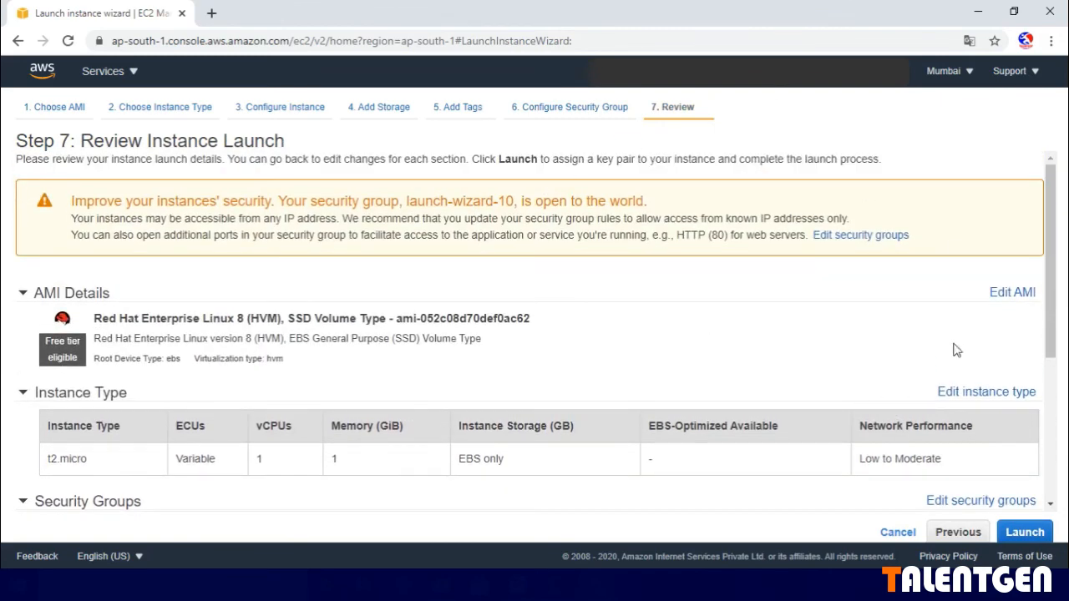
pyautogui.scroll(-3, 955, 351)
pyautogui.click(1023, 532)
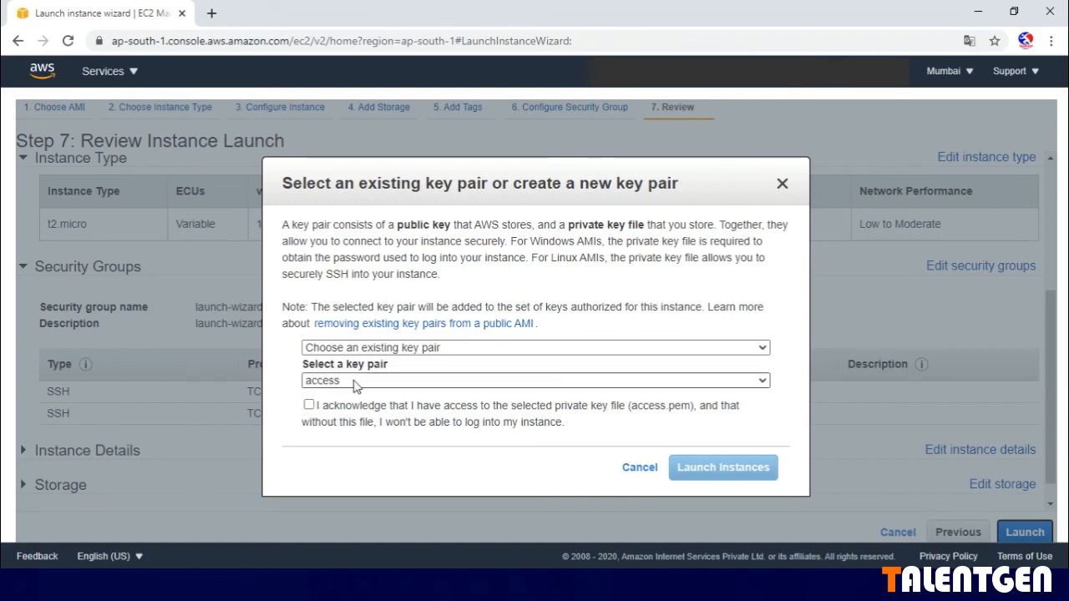
pyautogui.click(314, 407)
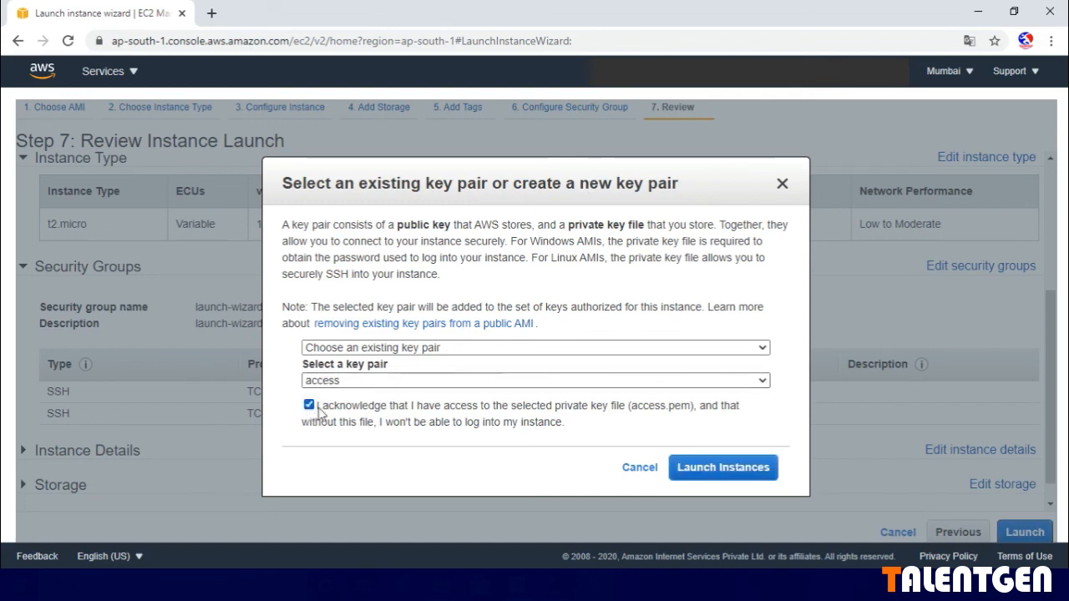
pyautogui.click(746, 470)
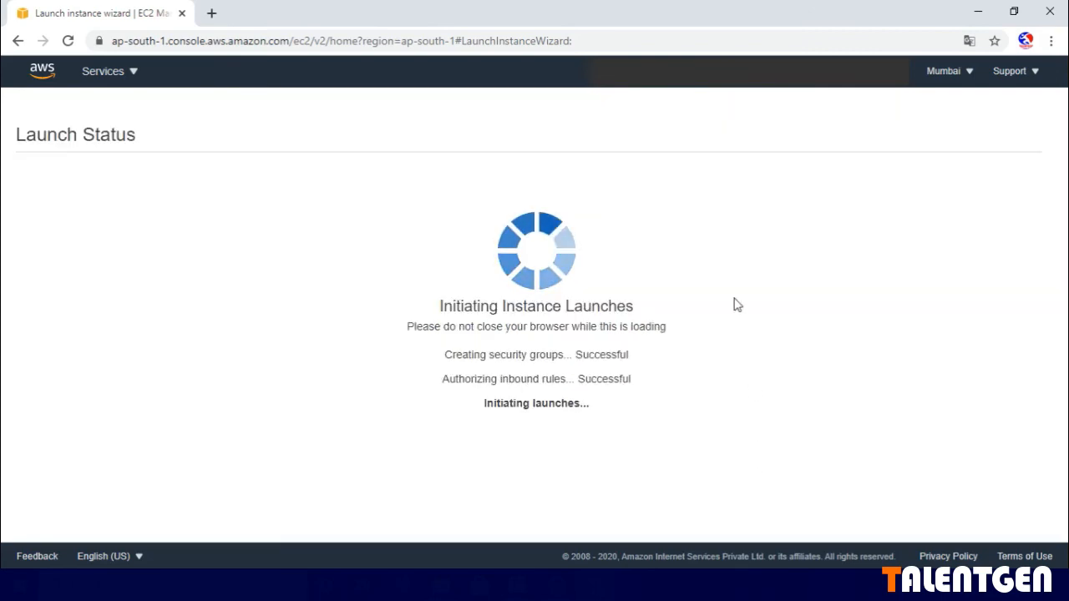
# - Open the list of instances from the launch status page
pyautogui.scroll(-1, 734, 305)
pyautogui.scroll(-1, 992, 529)
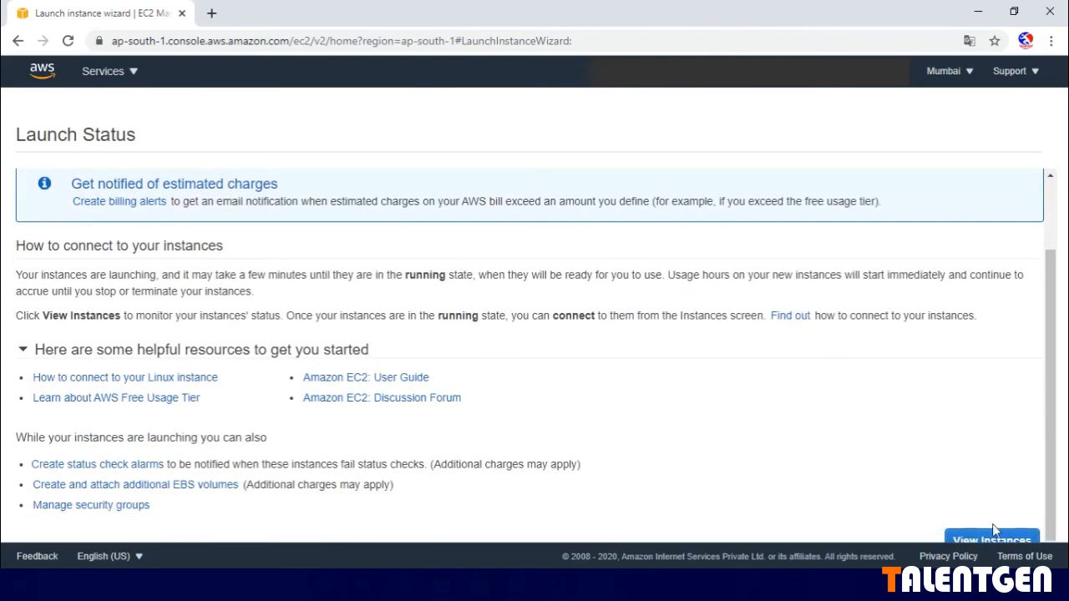
pyautogui.click(994, 538)
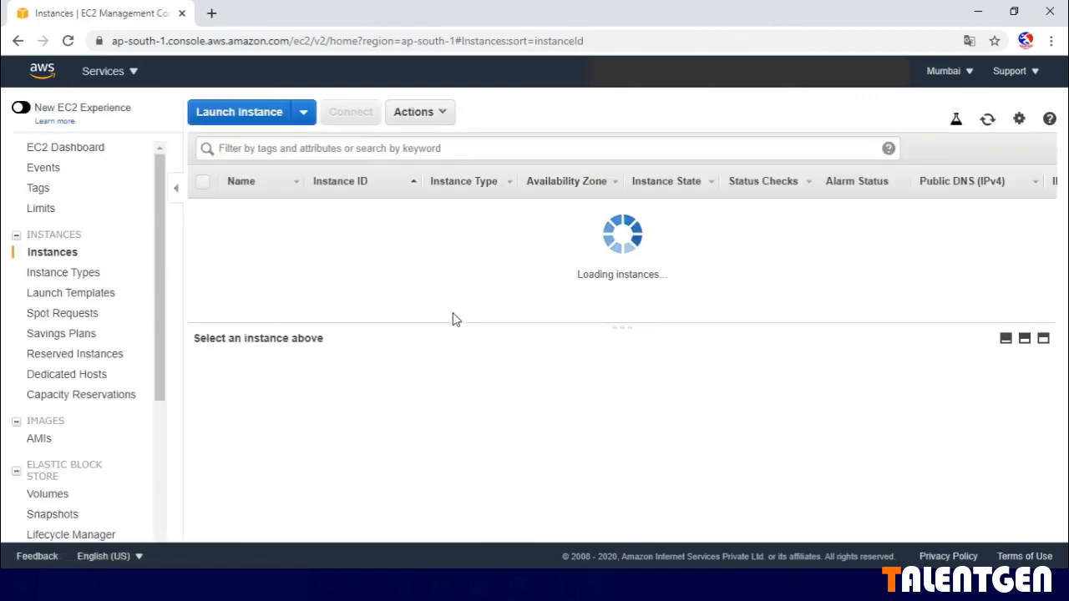